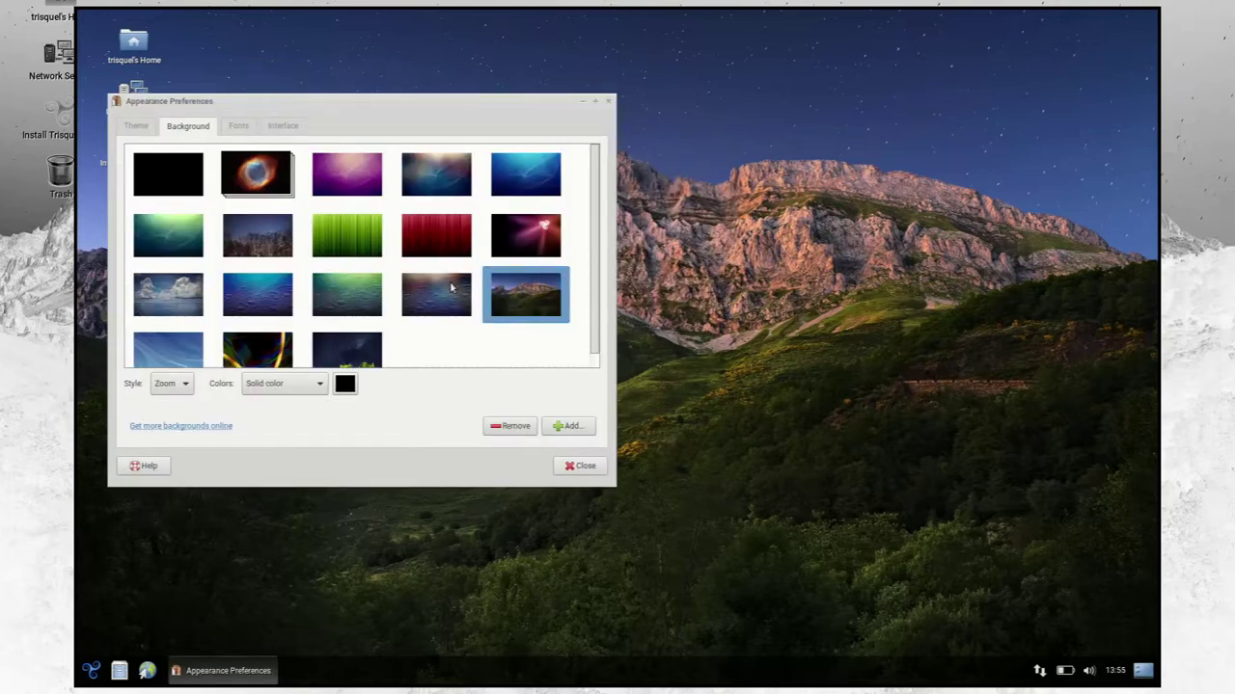
Preview the water-drop, Trisquel logo, blue abstract and cloud wallpapers, set the mountain landscape as background, and close the appearance preferences.
{"action": "left_click", "coordinate": [450, 287]}
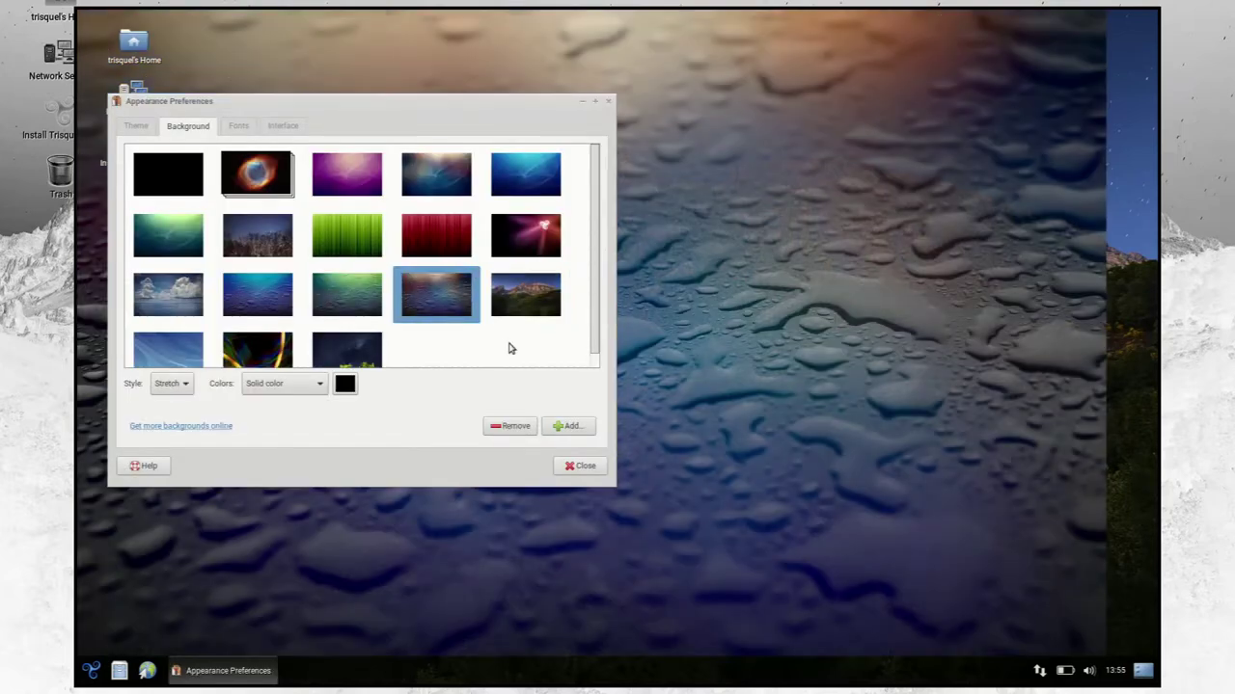
{"action": "left_click", "coordinate": [519, 226]}
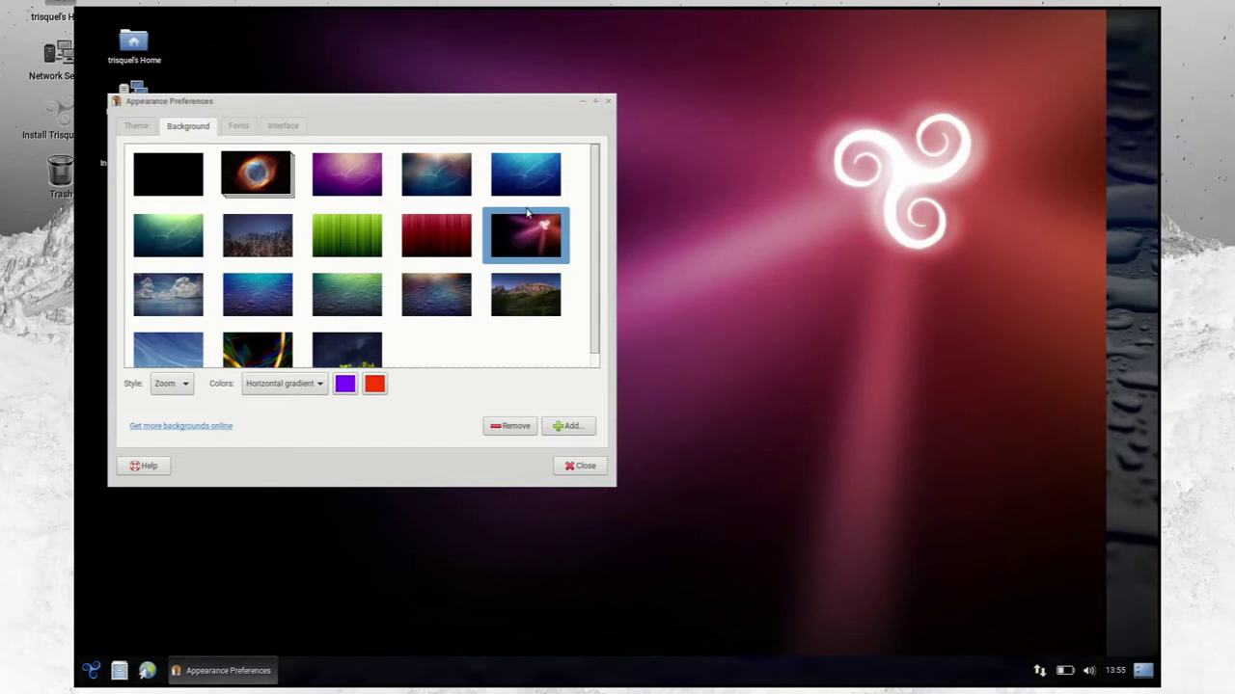
{"action": "left_click", "coordinate": [545, 175]}
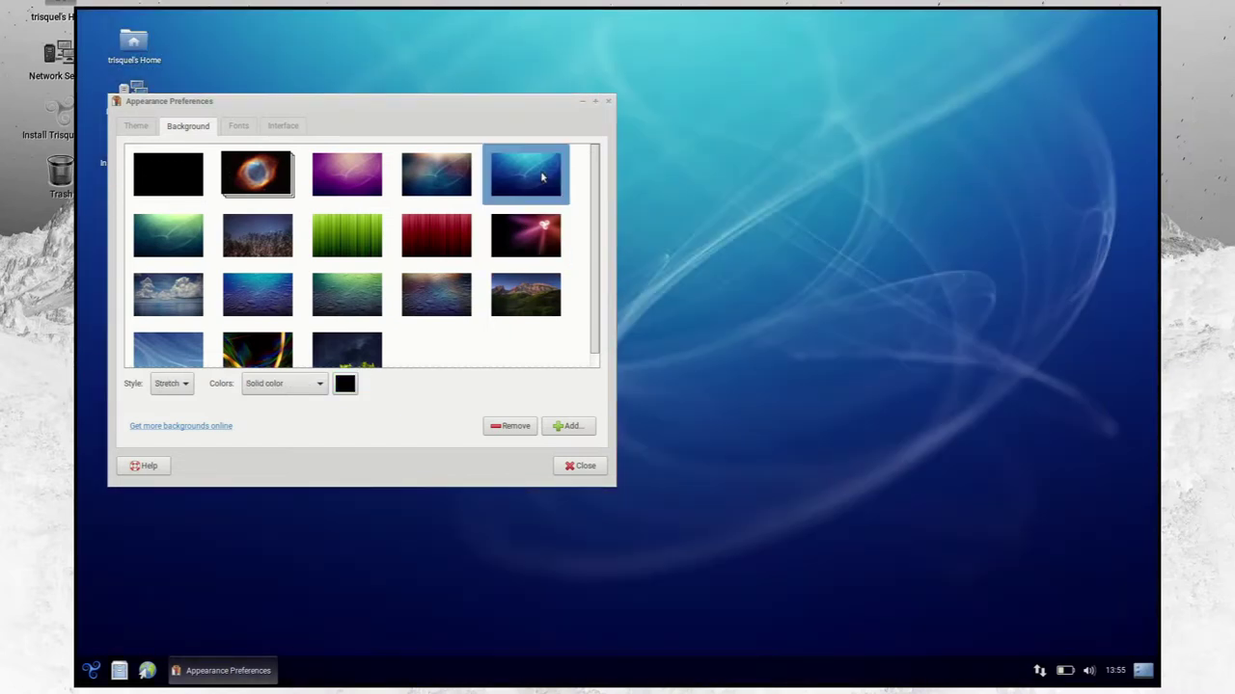
{"action": "left_click", "coordinate": [160, 305]}
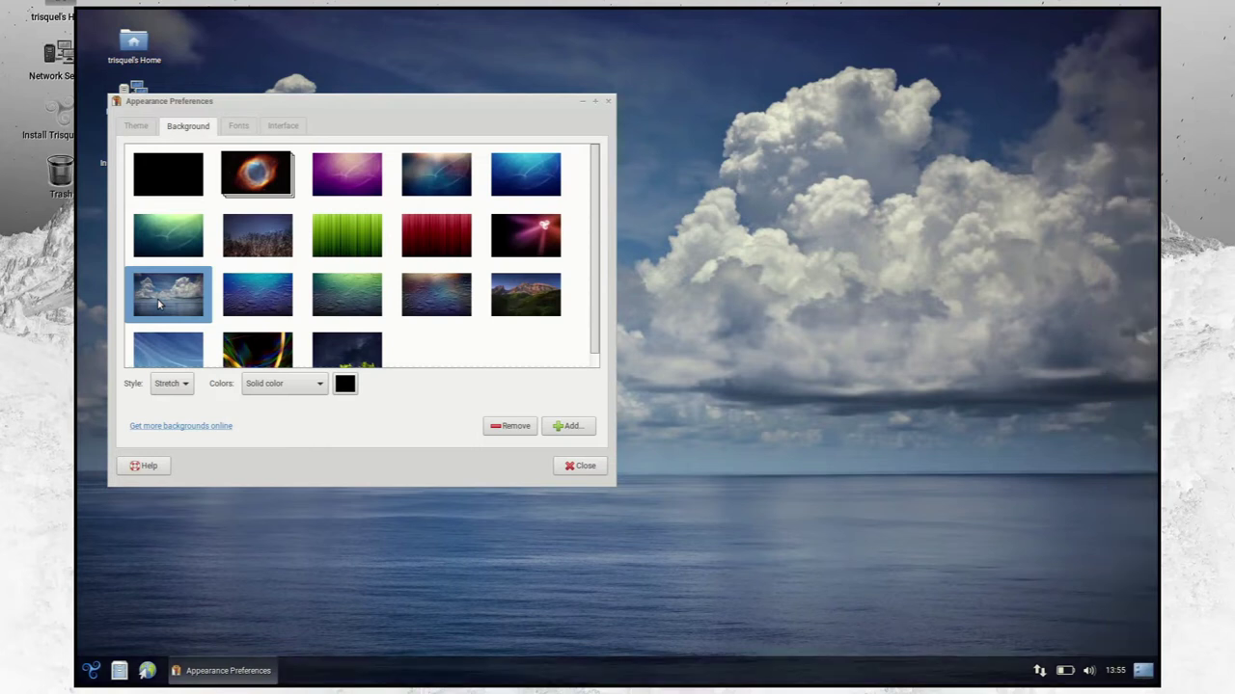
{"action": "left_click", "coordinate": [523, 303]}
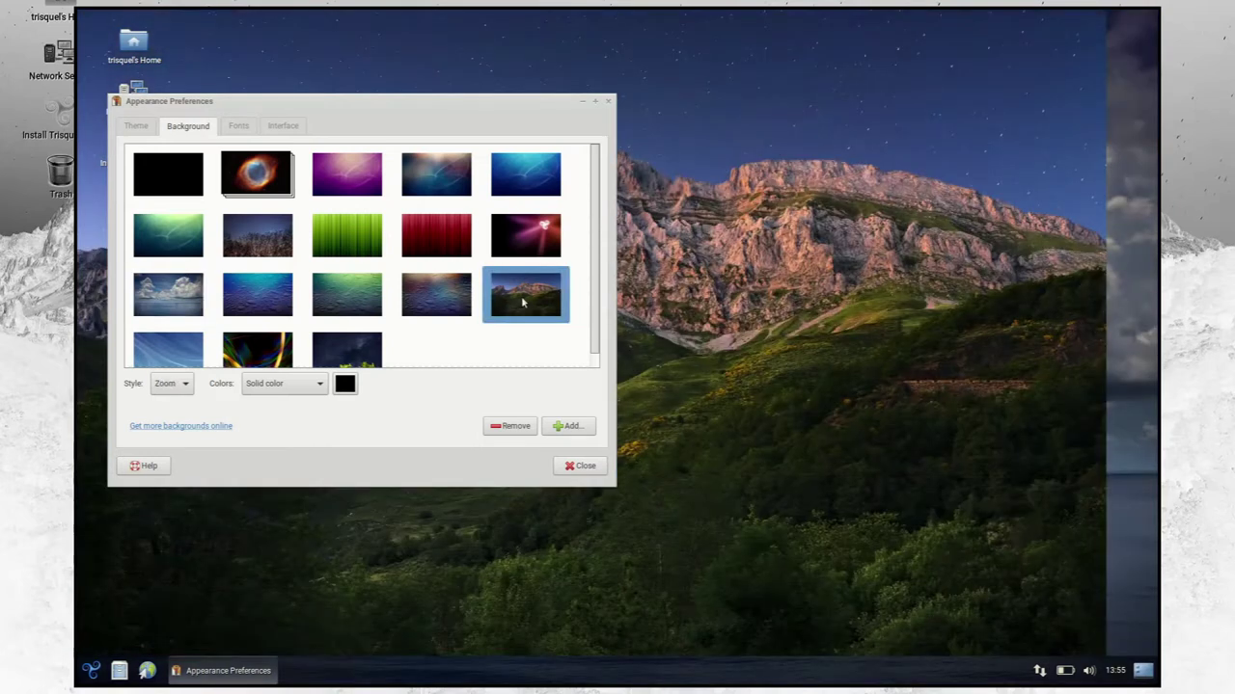
{"action": "left_click", "coordinate": [585, 466]}
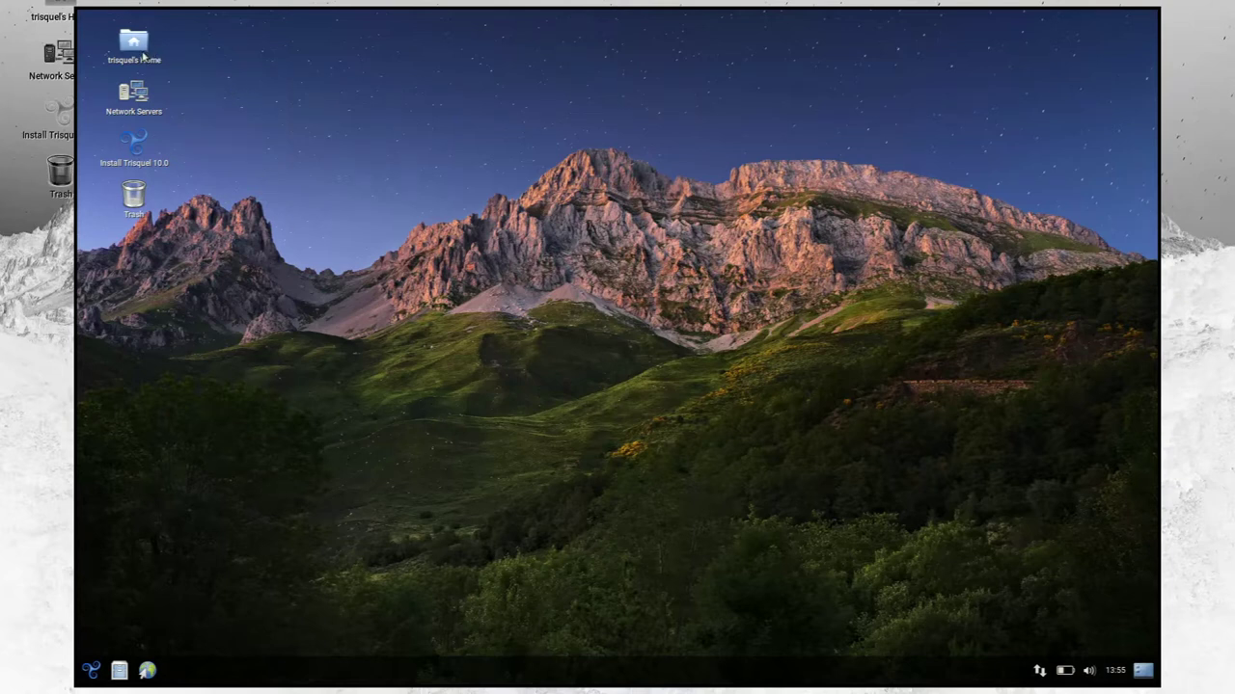
Browse the main menu's application categories along with its places and system entries.
{"action": "left_click", "coordinate": [91, 672]}
{"action": "mouse_move", "coordinate": [186, 422]}
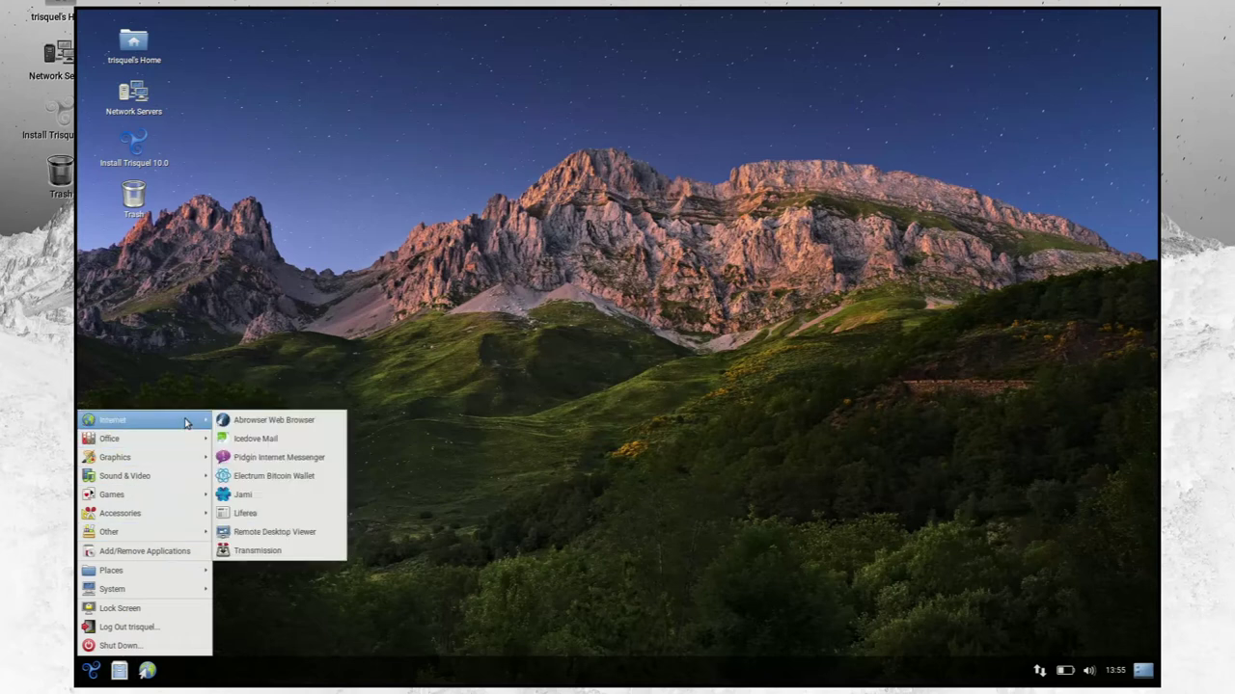
{"action": "mouse_move", "coordinate": [184, 445]}
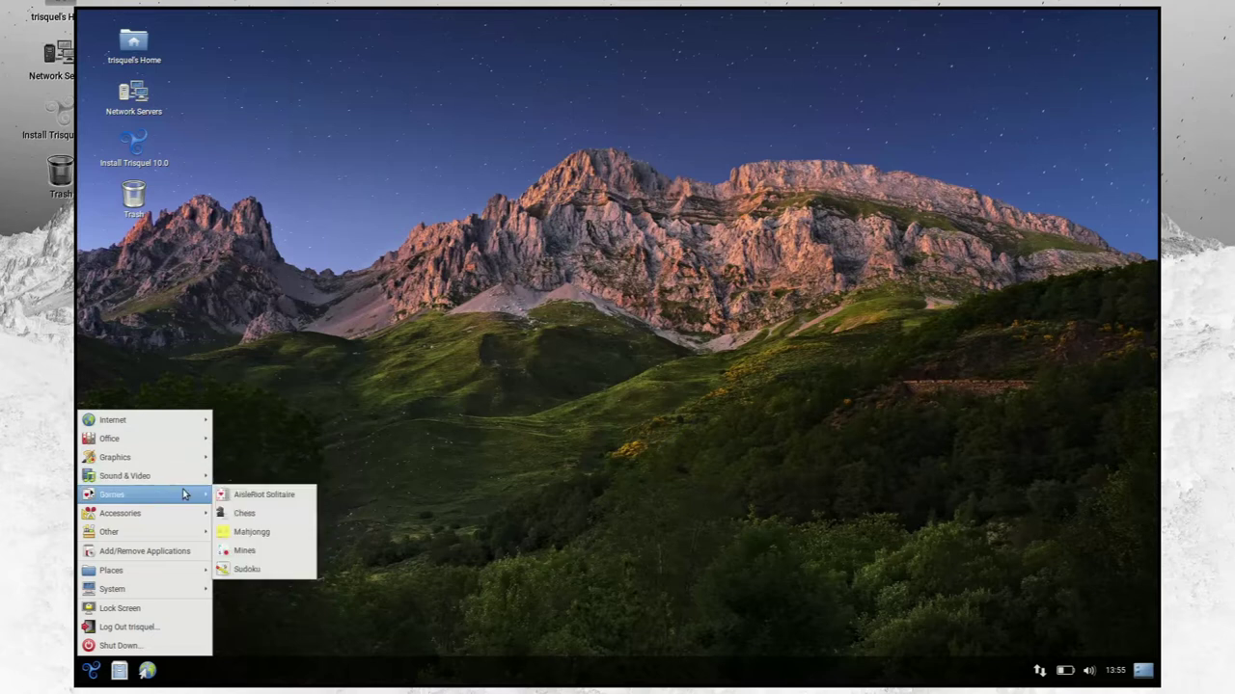
{"action": "mouse_move", "coordinate": [184, 516]}
{"action": "mouse_move", "coordinate": [184, 537]}
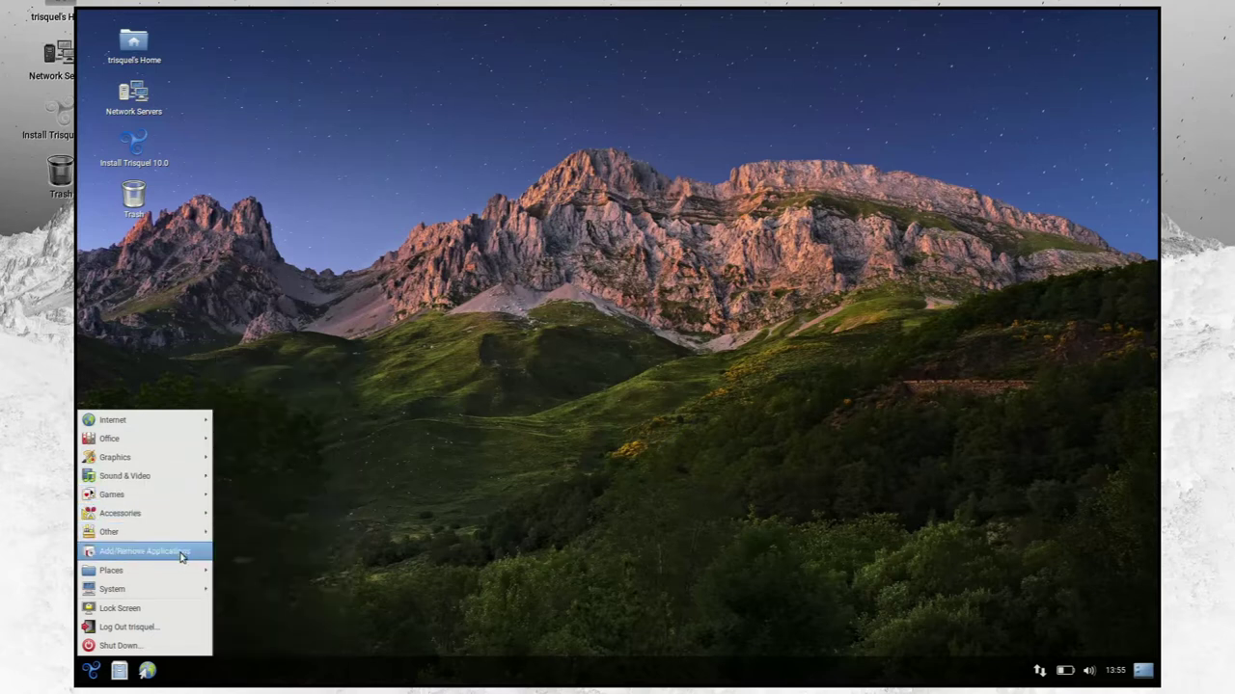
{"action": "mouse_move", "coordinate": [181, 571]}
Open the home folder in the file manager, try snapping its window to the screen edges, and maximize it.
{"action": "left_click", "coordinate": [256, 439]}
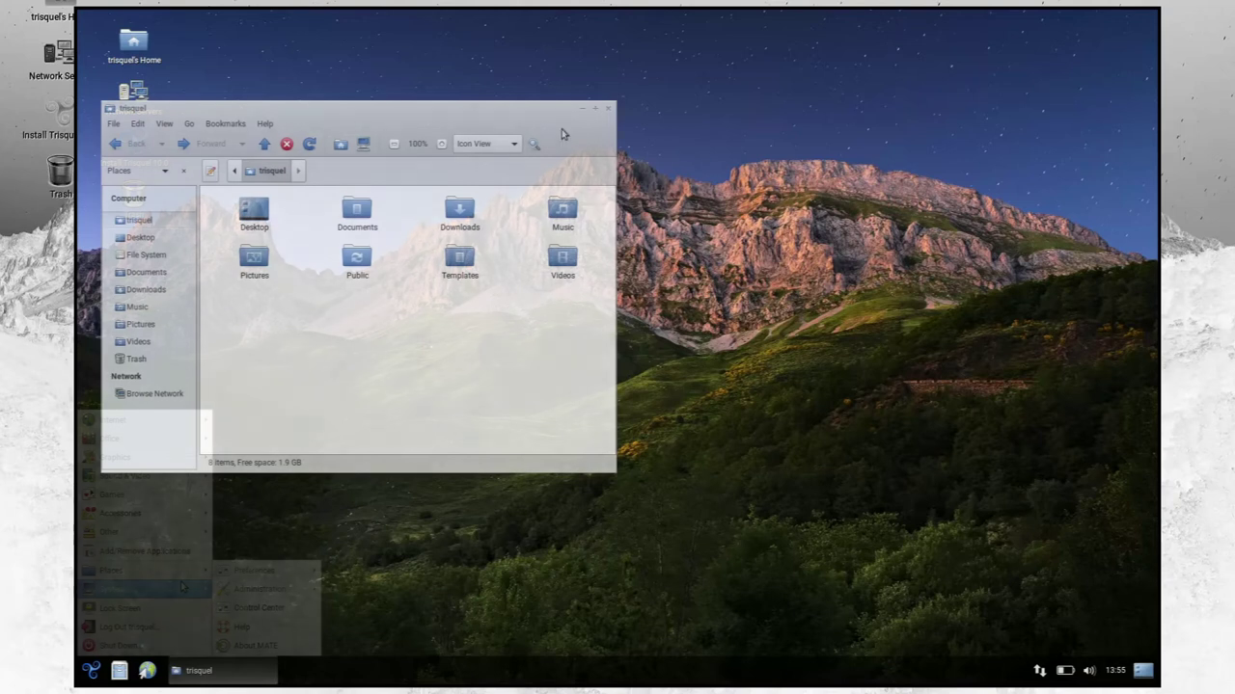
{"action": "left_click", "coordinate": [597, 110]}
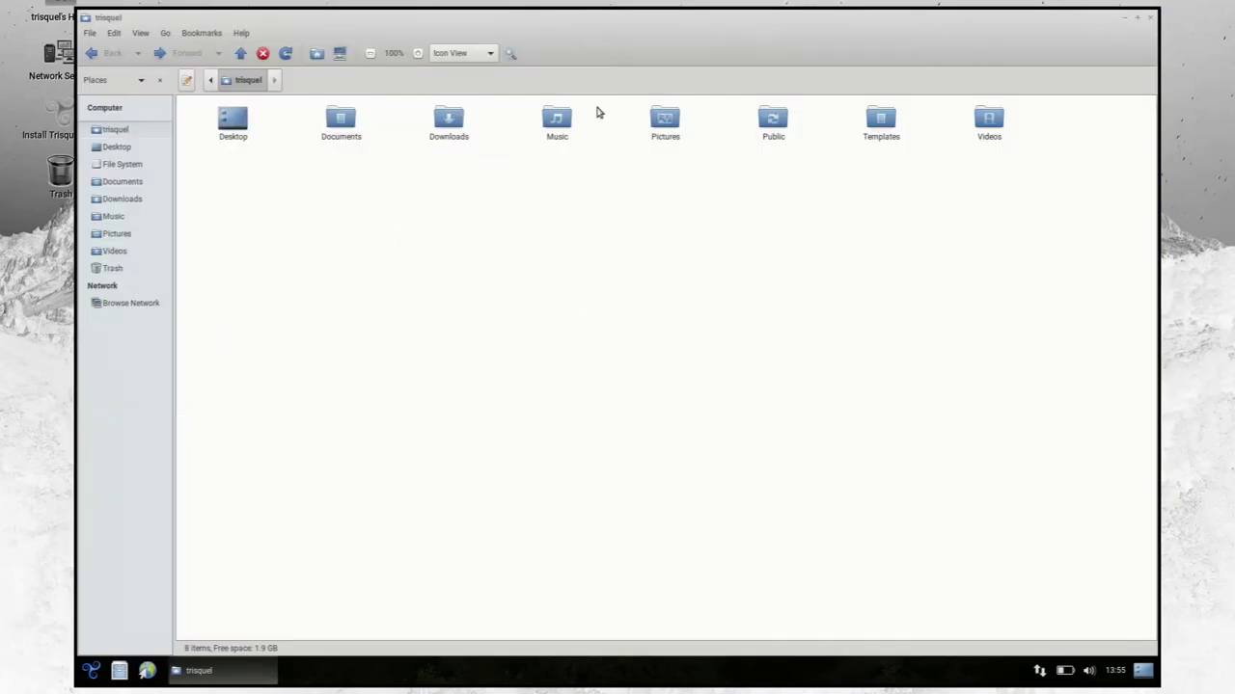
{"action": "double_click", "coordinate": [580, 17]}
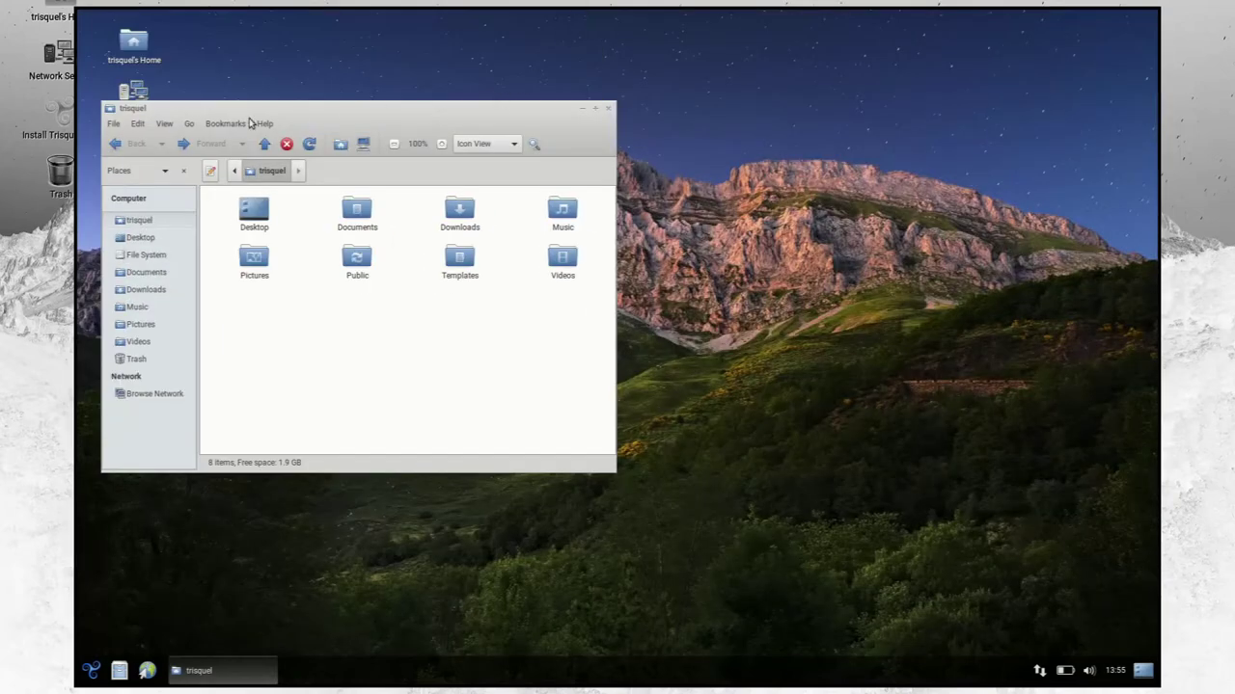
{"action": "left_click_drag", "start_coordinate": [331, 112], "coordinate": [77, 87]}
{"action": "left_click_drag", "start_coordinate": [302, 21], "coordinate": [1156, 68]}
{"action": "left_click_drag", "start_coordinate": [955, 21], "coordinate": [986, 8]}
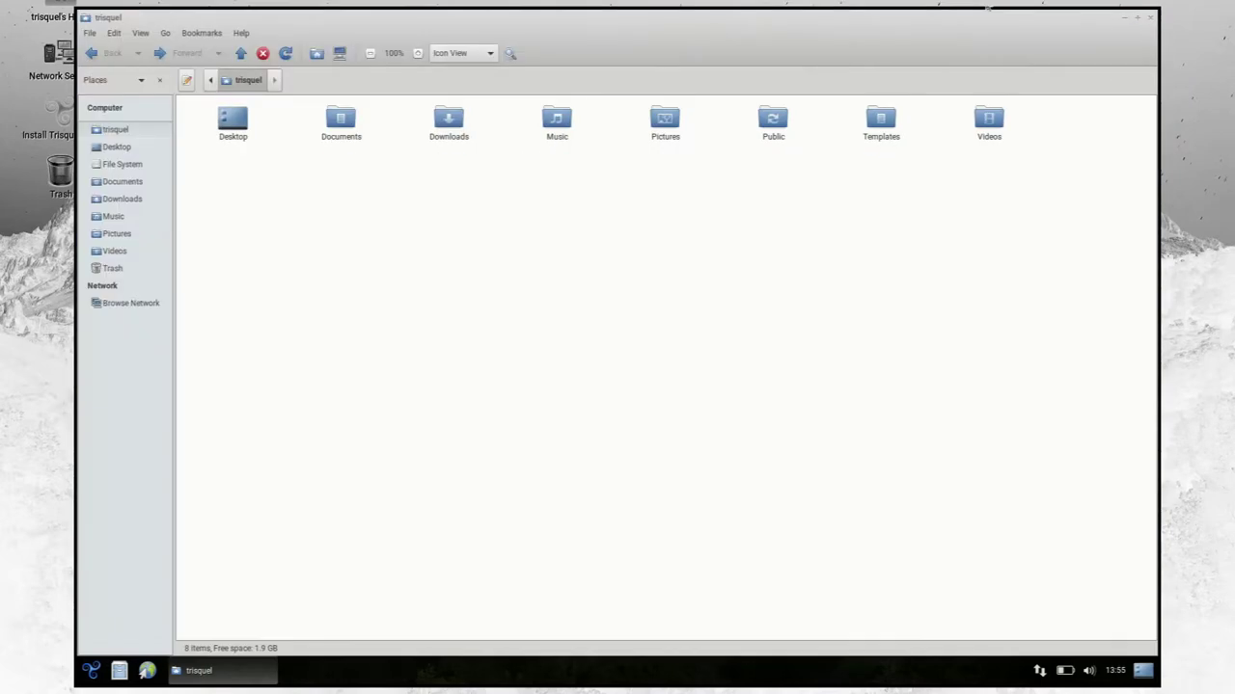
View the file manager's About information and close it.
{"action": "left_click", "coordinate": [241, 34]}
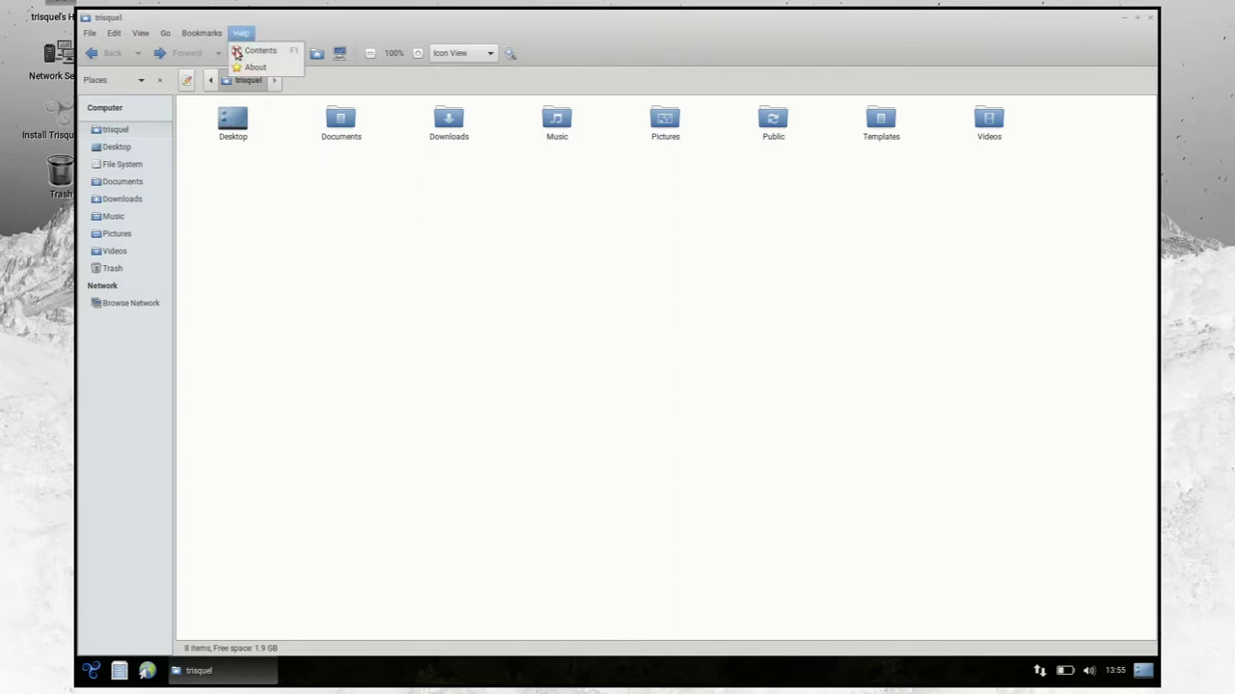
{"action": "left_click", "coordinate": [256, 62]}
{"action": "left_click", "coordinate": [714, 447]}
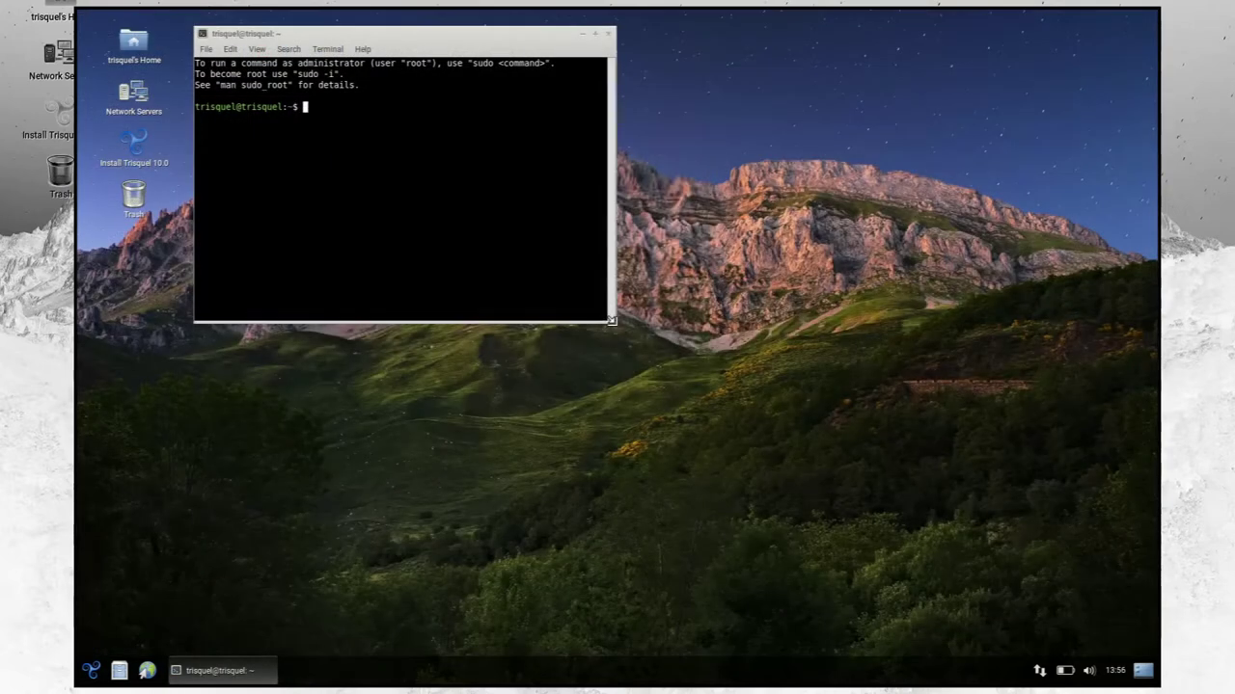
Install neofetch with "sudo apt install neofetch" in an enlarged terminal window and run it to display the system information.
{"action": "left_click_drag", "start_coordinate": [611, 322], "coordinate": [832, 432]}
{"action": "type", "text": "sudo apt install neofetch"}
{"action": "key", "text": "Return"}
{"action": "type", "text": "y"}
{"action": "key", "text": "Return"}
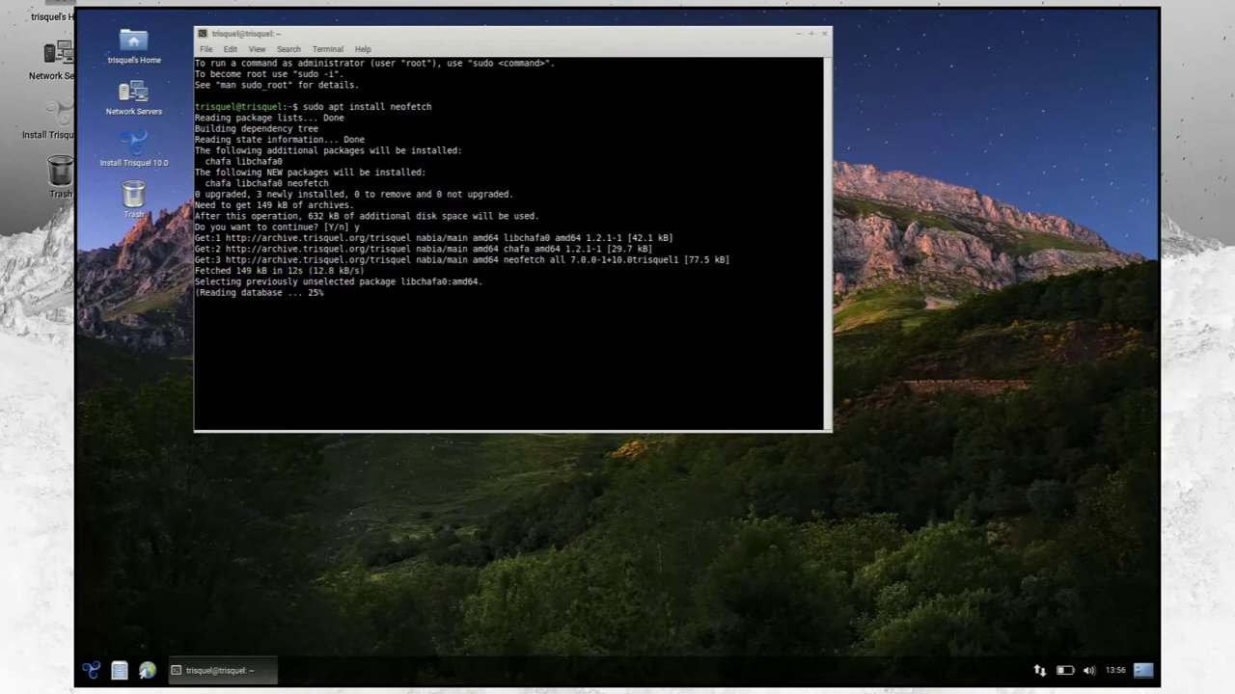
{"action": "type", "text": "neofetch"}
{"action": "key", "text": "Return"}
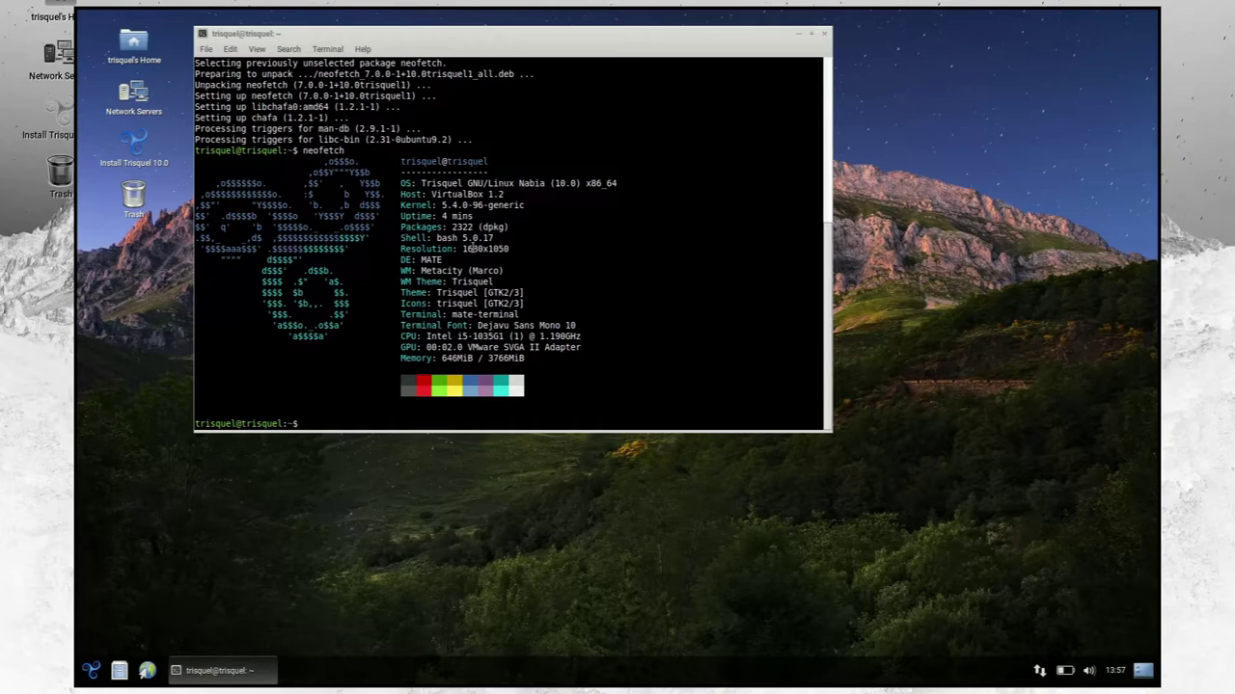
{"action": "key", "text": "alt+Tab"}
{"action": "key", "text": "alt+Tab"}
{"action": "key", "text": "alt+Tab"}
{"action": "key", "text": "alt+Tab"}
{"action": "key", "text": "alt+Tab"}
{"action": "key", "text": "alt+Tab"}
{"action": "key", "text": "alt+Tab"}
{"action": "key", "text": "alt+Tab"}
{"action": "key", "text": "alt+Tab"}
{"action": "key", "text": "alt+Tab"}
{"action": "key", "text": "alt+Tab"}
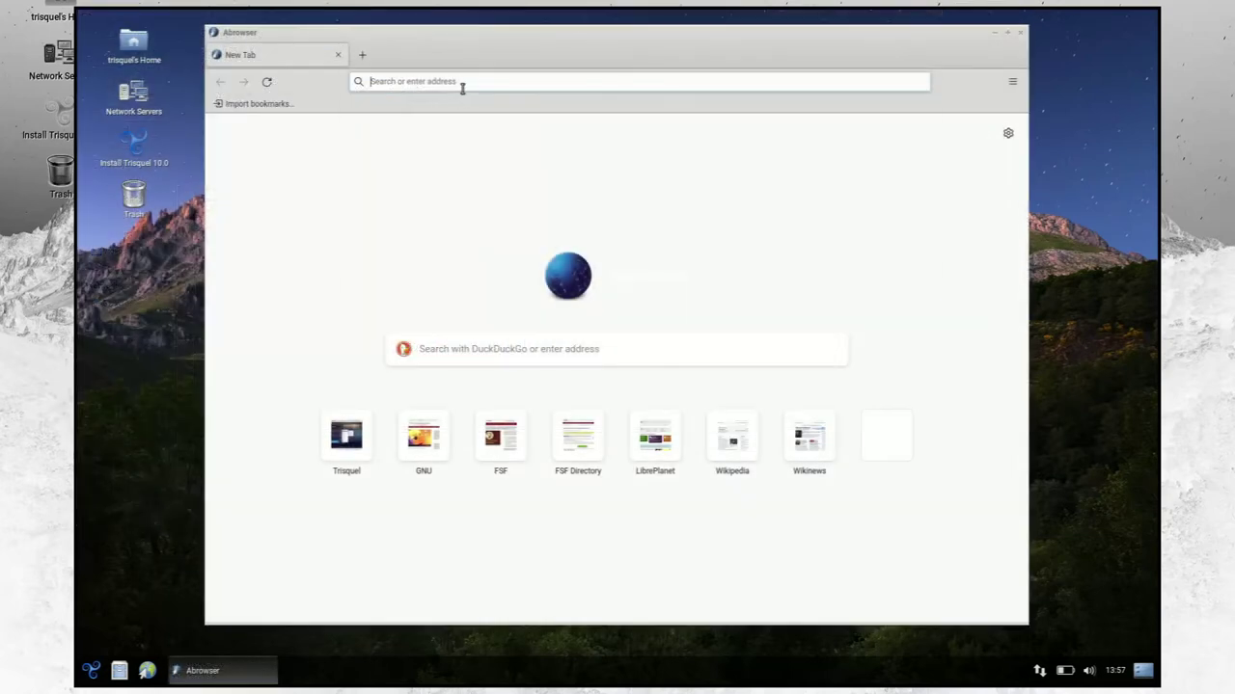
Load the website opensourcefeed.org in Abrowser.
{"action": "left_click", "coordinate": [462, 86]}
{"action": "type", "text": "opensourcefee"}
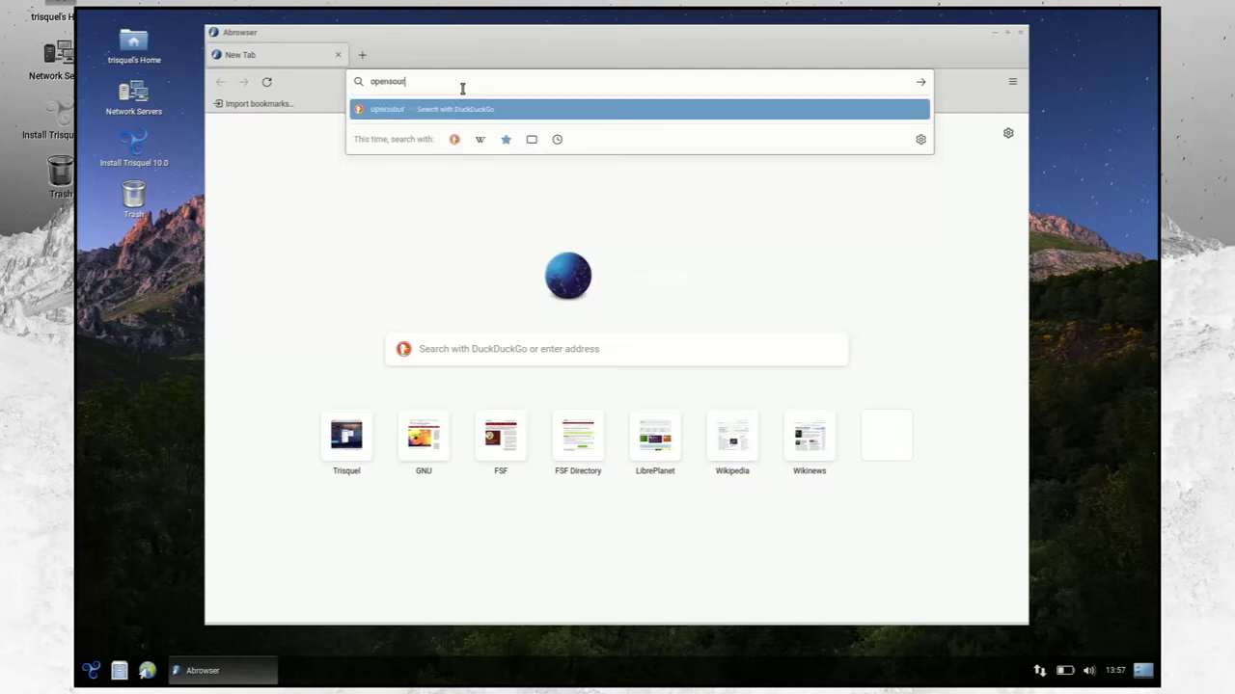
{"action": "type", "text": "d.org"}
{"action": "key", "text": "Return"}
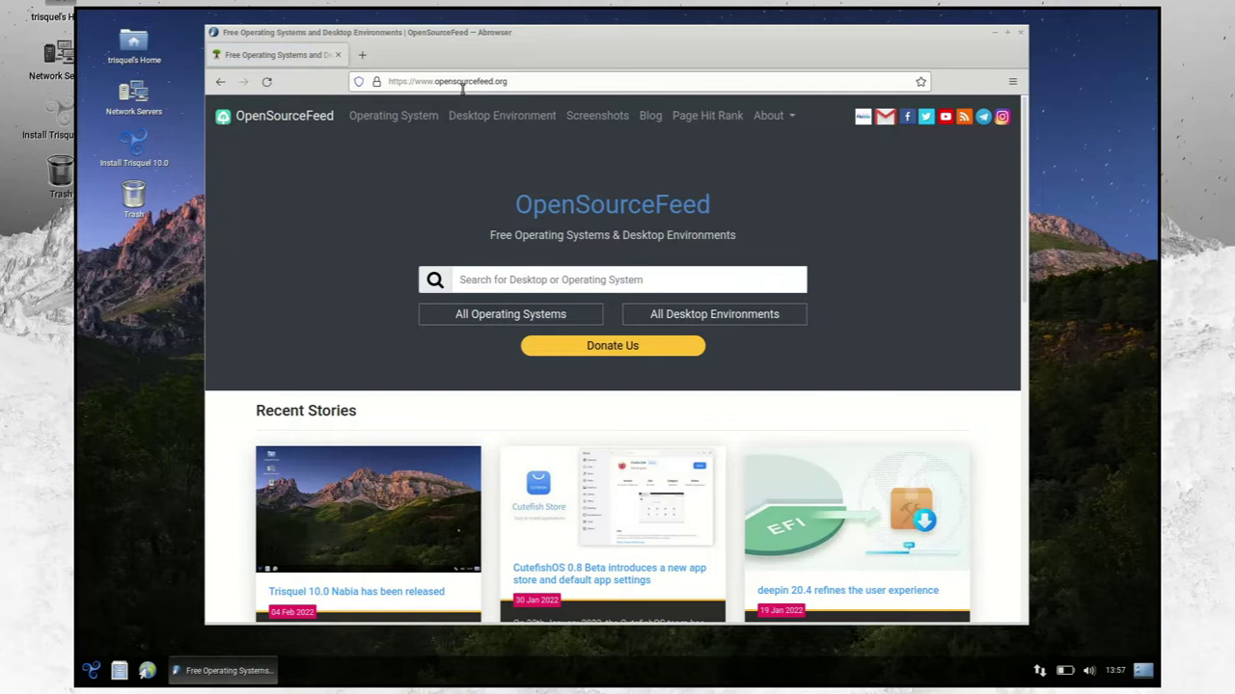
Open the Trisquel 10.0 Nabia release article and read through its list of new features.
{"action": "left_click", "coordinate": [413, 487]}
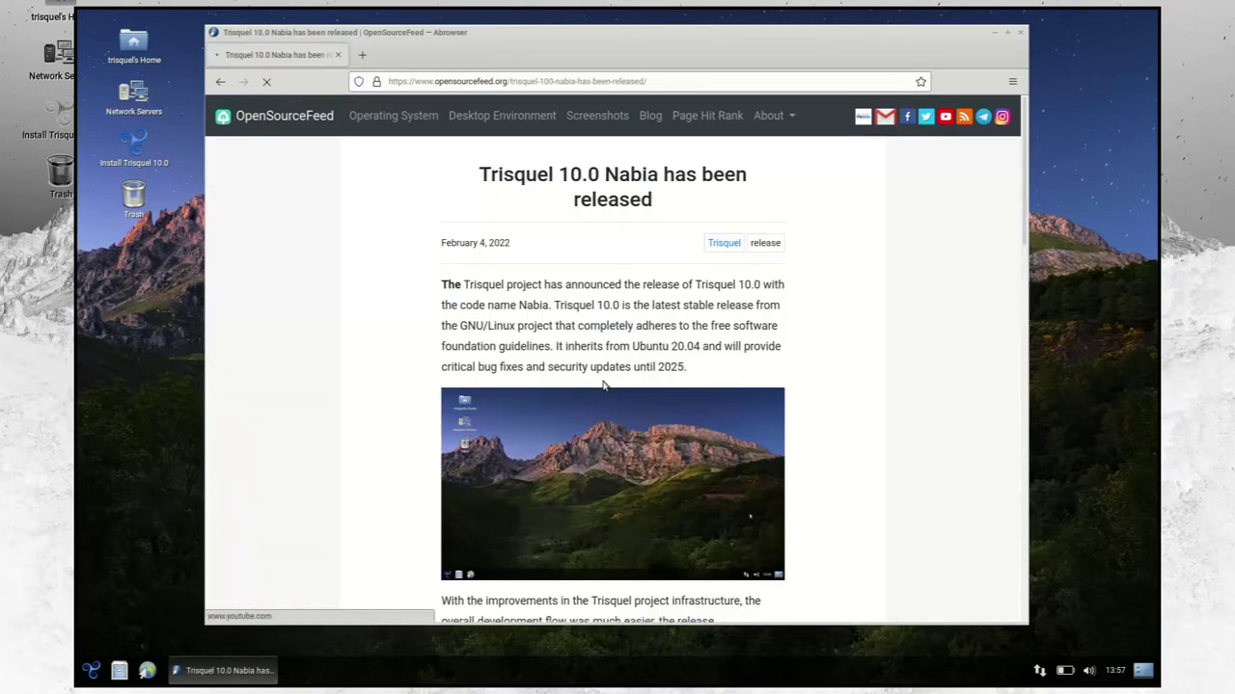
{"action": "scroll", "coordinate": [586, 392], "scroll_direction": "down", "scroll_amount": 5}
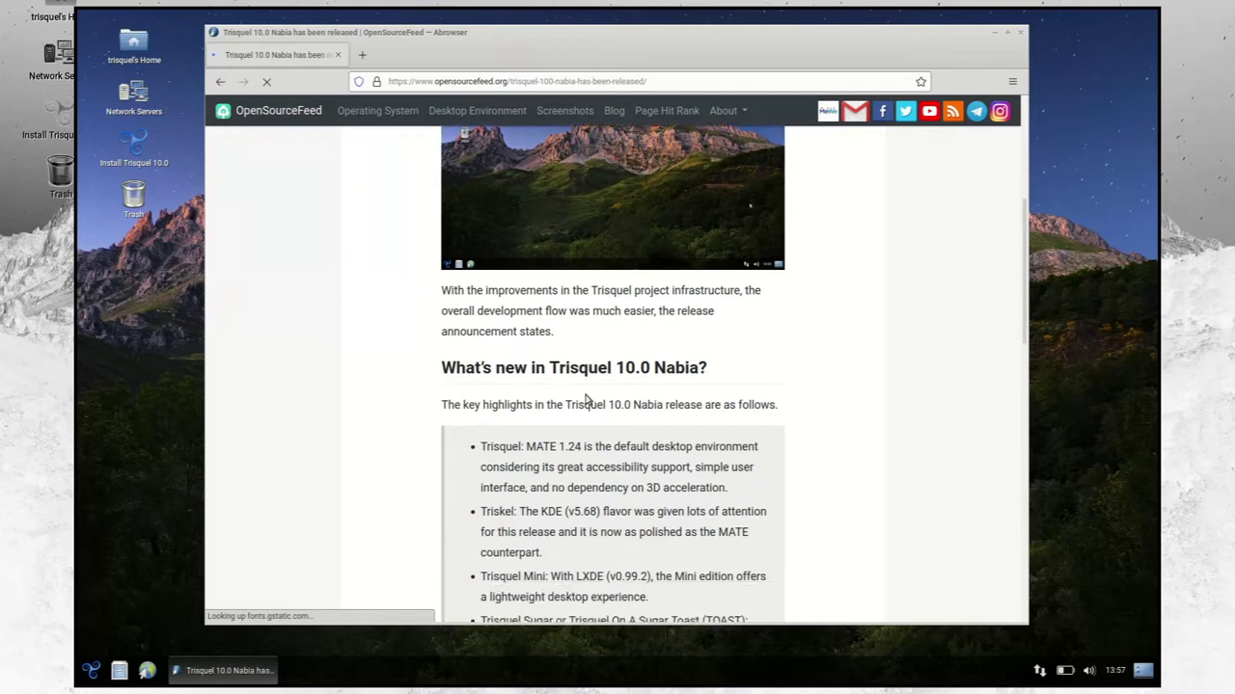
{"action": "scroll", "coordinate": [585, 399], "scroll_direction": "down", "scroll_amount": 2}
{"action": "scroll", "coordinate": [585, 396], "scroll_direction": "down", "scroll_amount": 4}
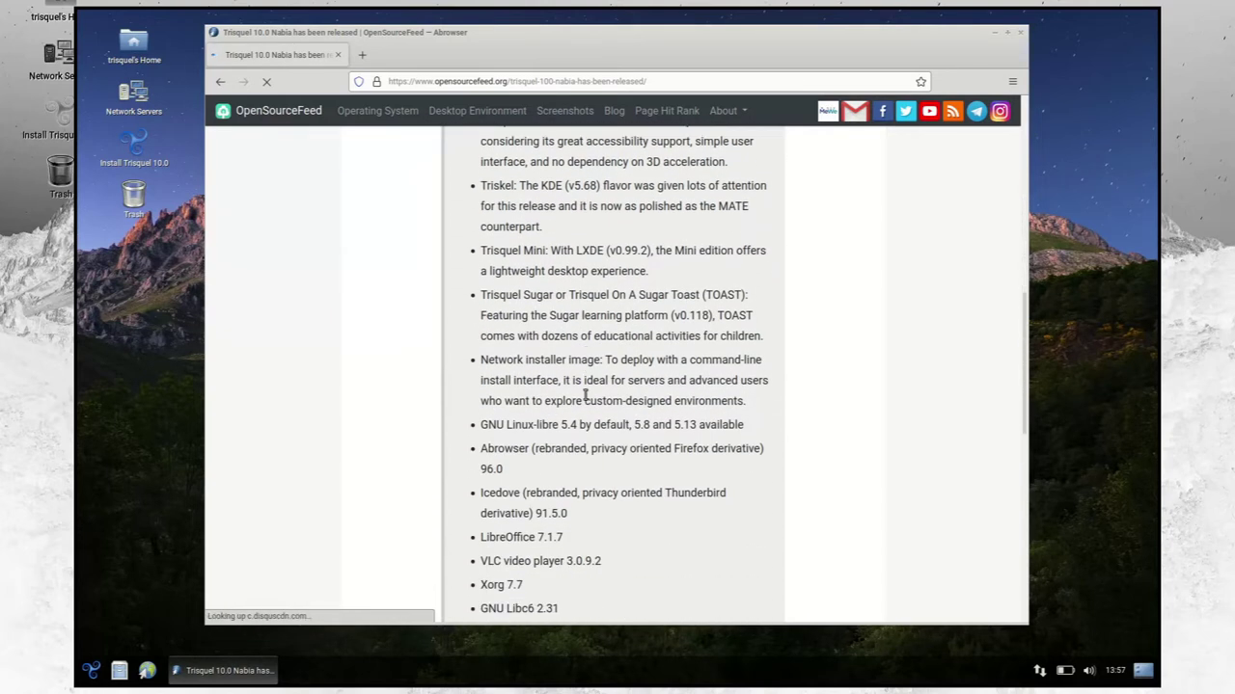
{"action": "scroll", "coordinate": [584, 396], "scroll_direction": "up", "scroll_amount": 10}
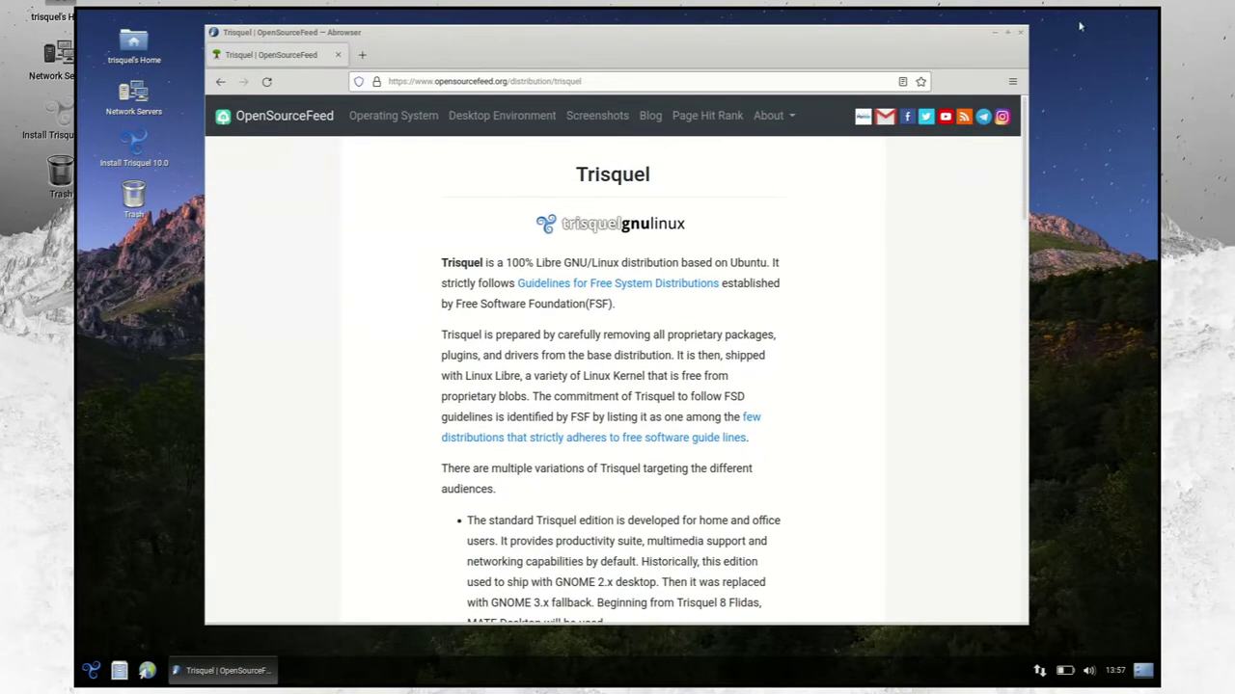
Open Abrowser's About information through its help options.
{"action": "left_click", "coordinate": [1012, 81]}
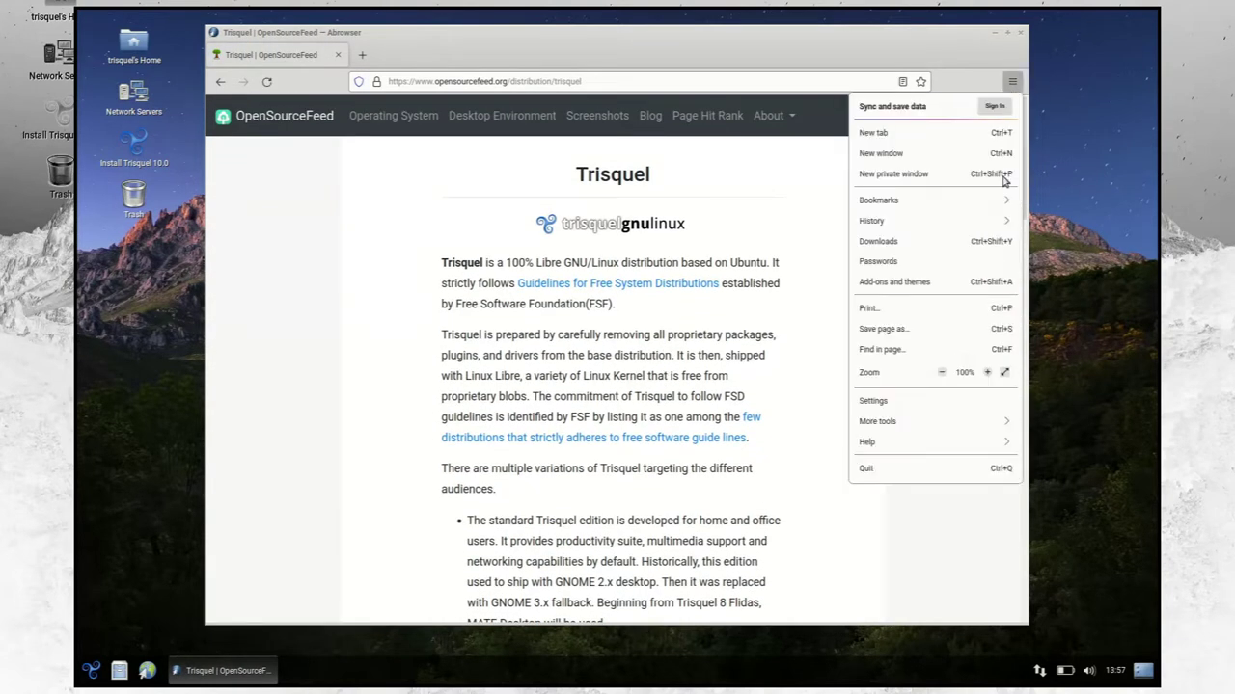
{"action": "left_click", "coordinate": [950, 445]}
{"action": "left_click", "coordinate": [913, 248]}
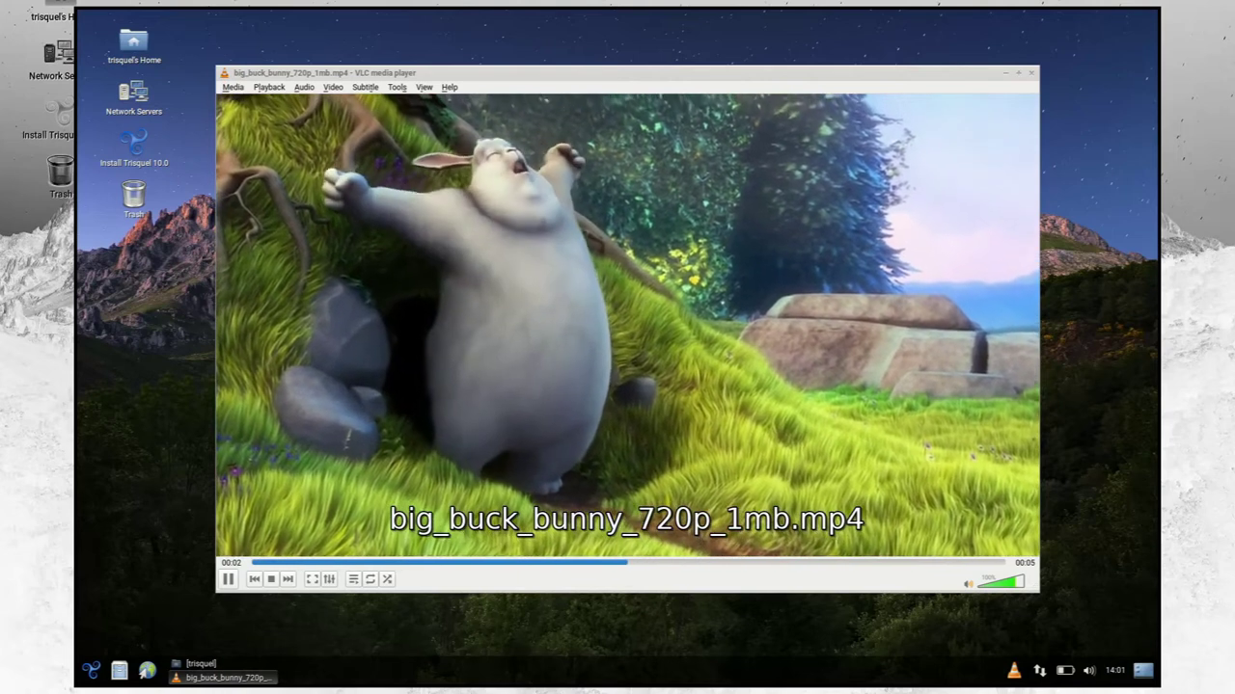
Pause the big_buck_bunny_720p_1mb.mp4 video in VLC, view the player's About information, close it, and resume playback.
{"action": "key", "text": "space"}
{"action": "left_click", "coordinate": [449, 87]}
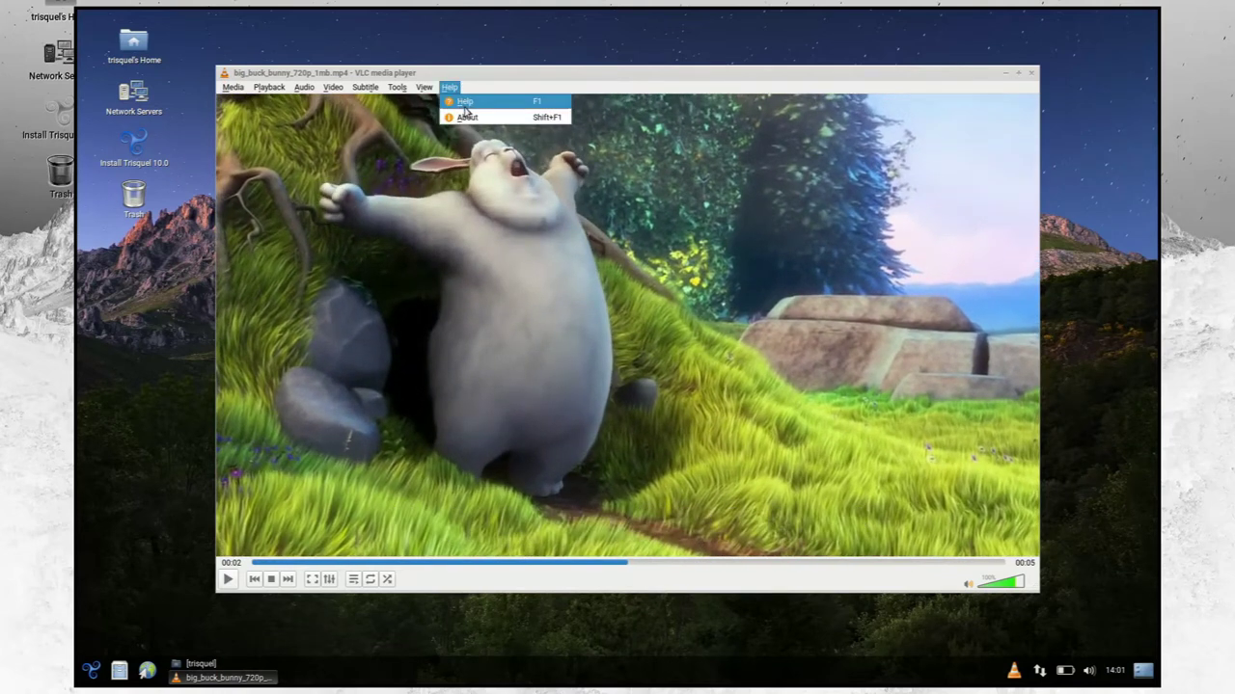
{"action": "left_click", "coordinate": [467, 117]}
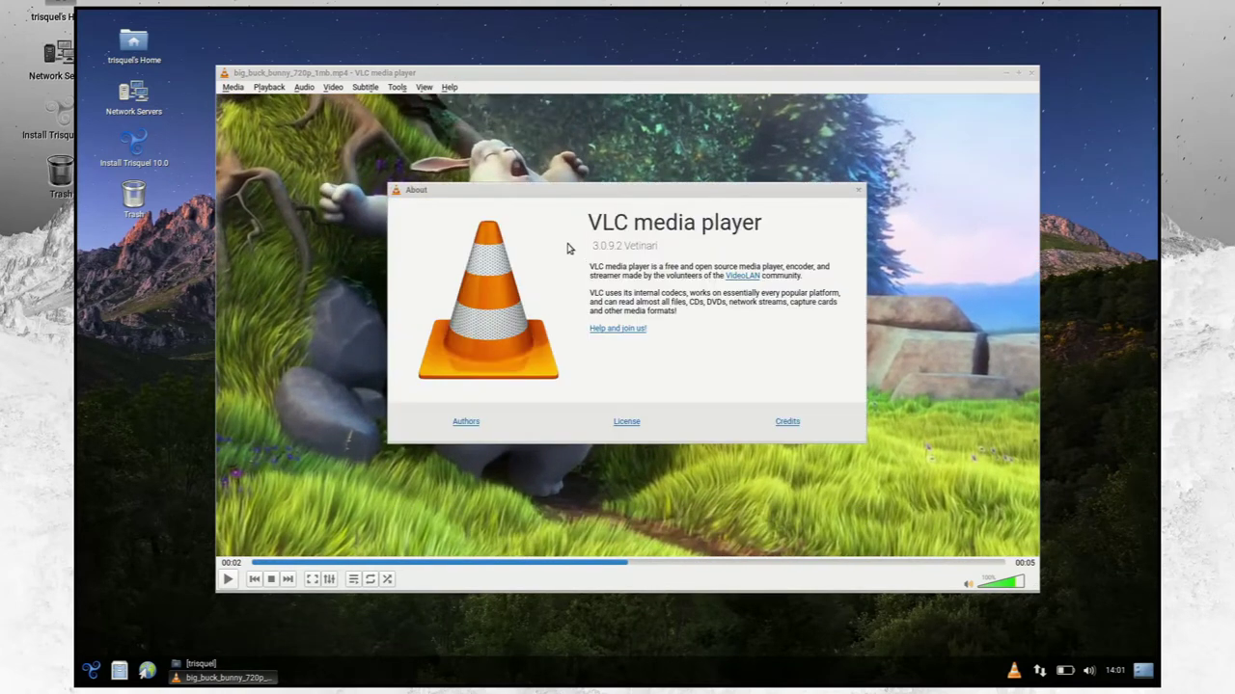
{"action": "left_click", "coordinate": [858, 195]}
{"action": "key", "text": "space"}
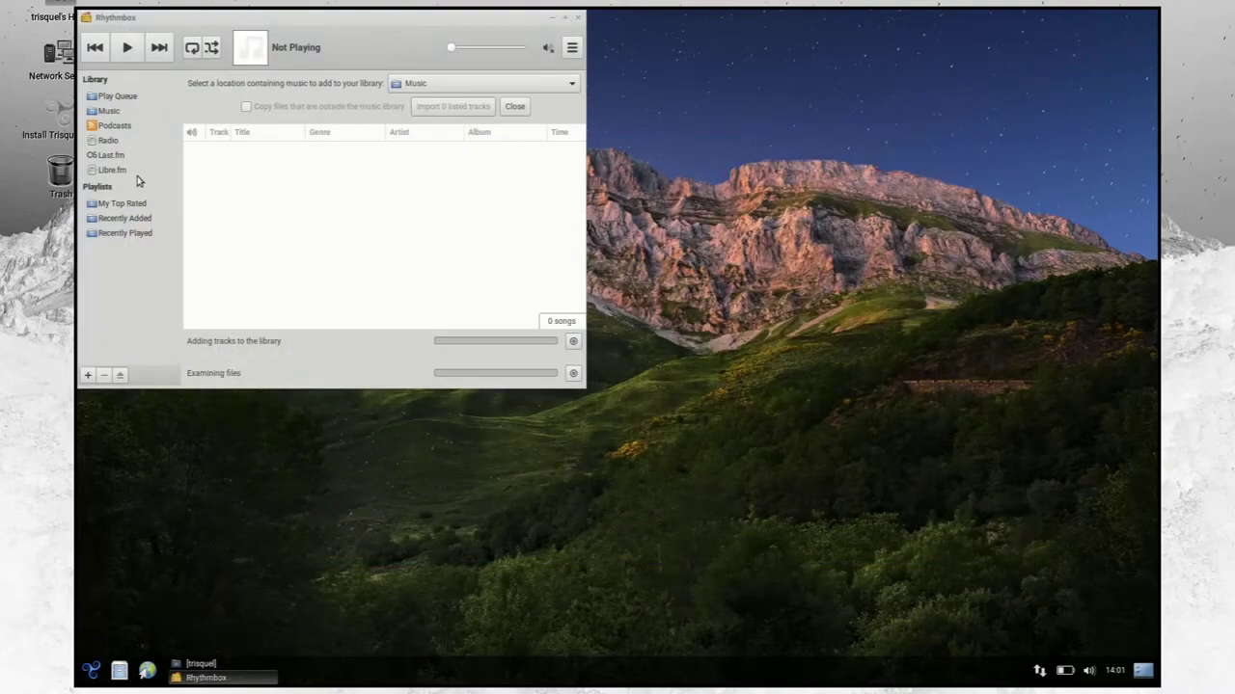
Play the HBR1.com - Tronic Lounge radio station in Rhythmbox and check the system sound controls.
{"action": "left_click", "coordinate": [128, 144]}
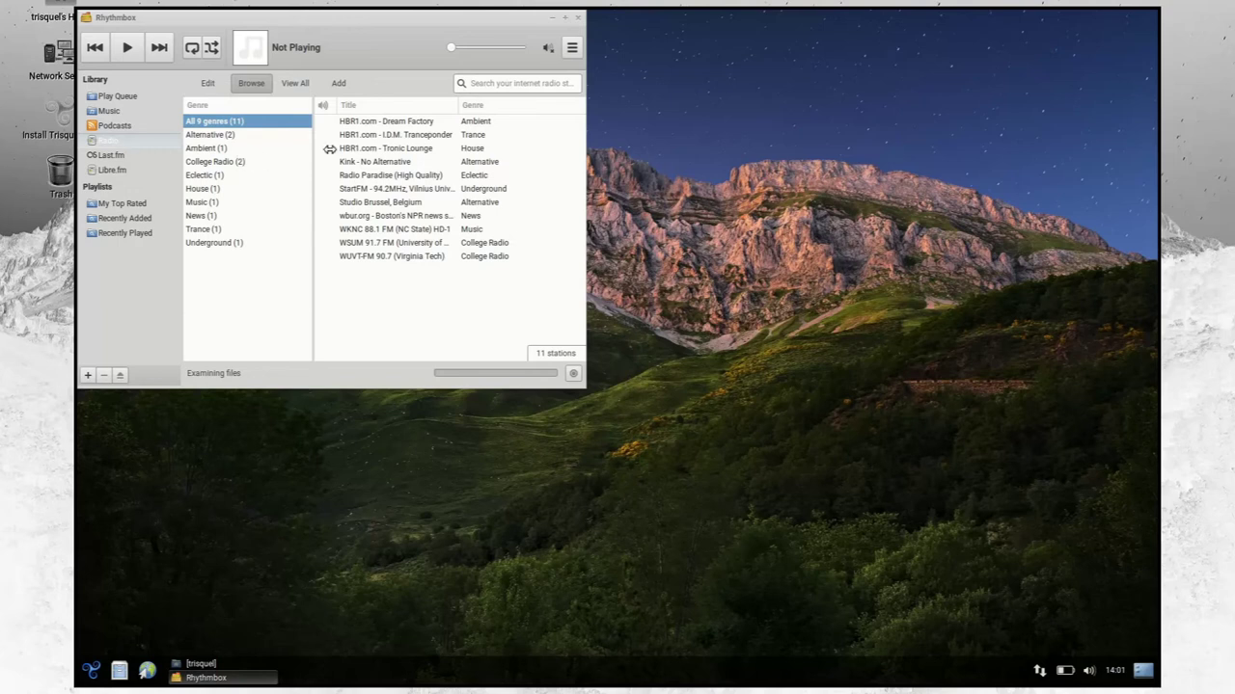
{"action": "left_click", "coordinate": [350, 149]}
{"action": "left_click", "coordinate": [126, 48]}
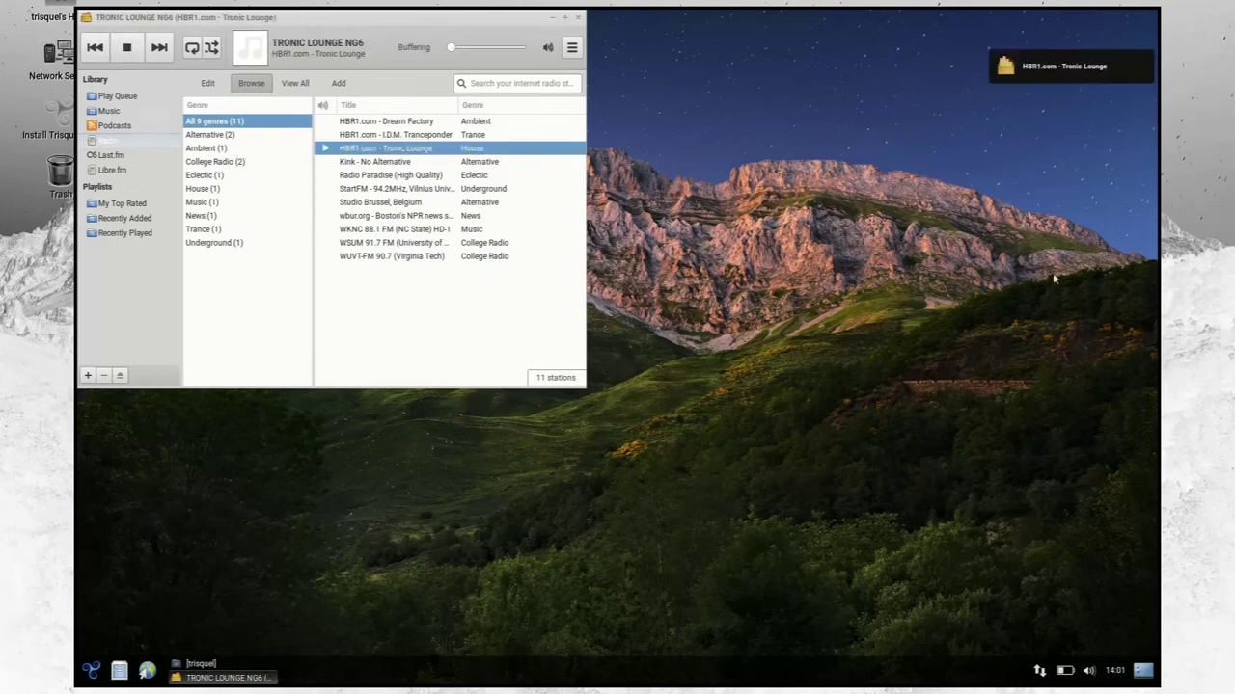
{"action": "left_click", "coordinate": [1089, 671]}
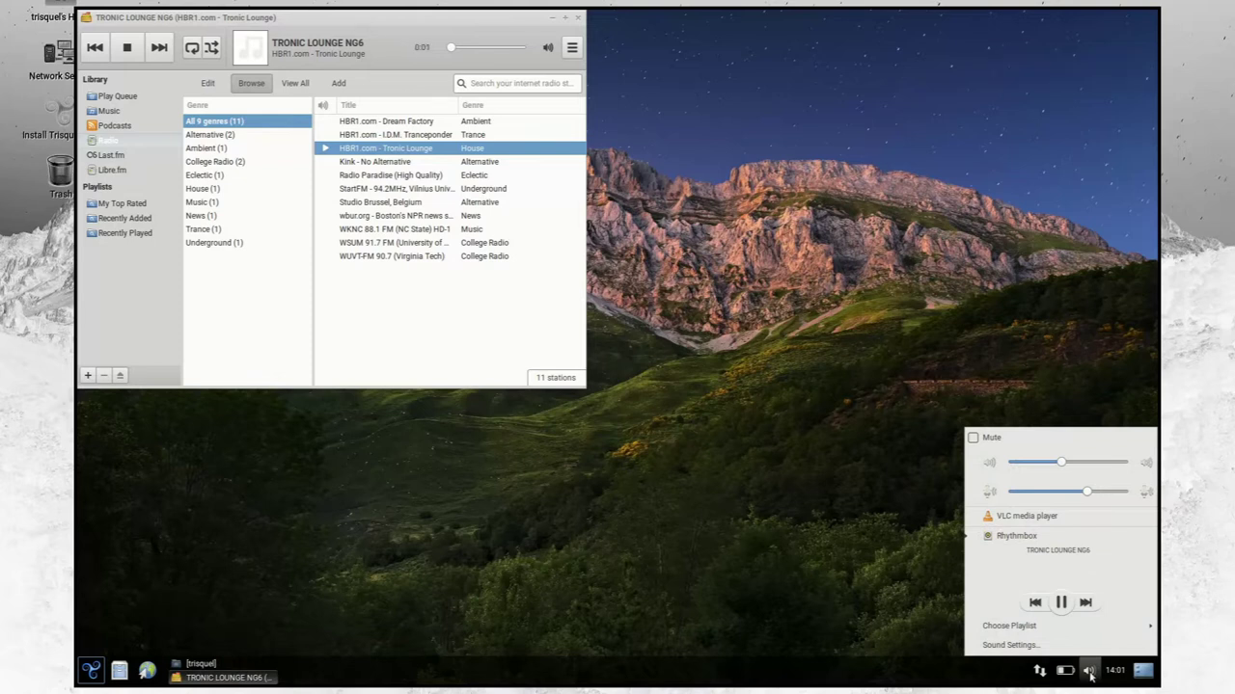
{"action": "left_click", "coordinate": [439, 310]}
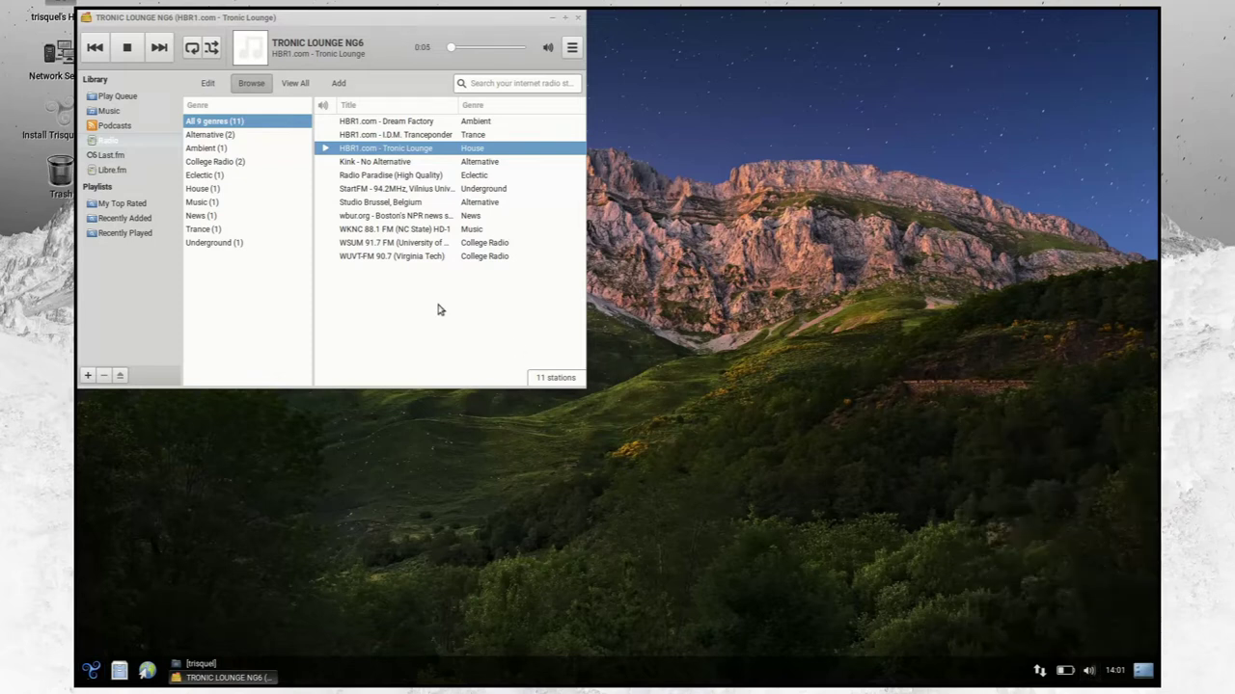
View Rhythmbox's About information and close it.
{"action": "left_click", "coordinate": [572, 47]}
{"action": "left_click", "coordinate": [527, 161]}
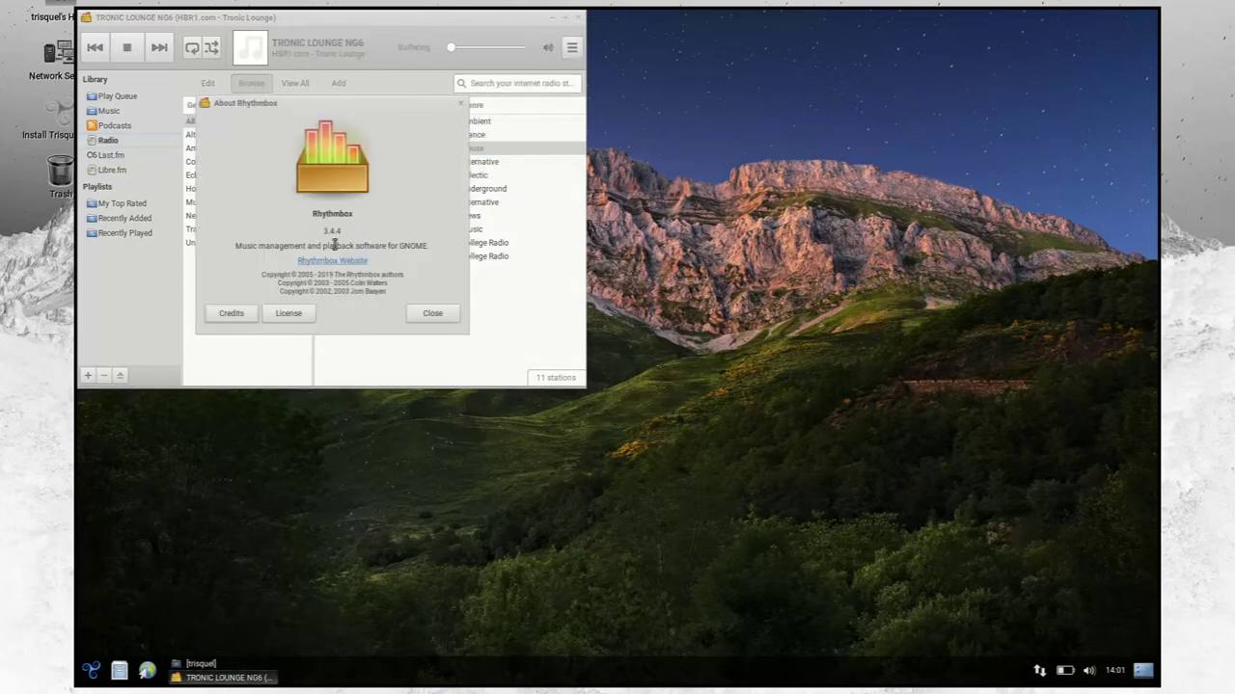
{"action": "left_click", "coordinate": [431, 312]}
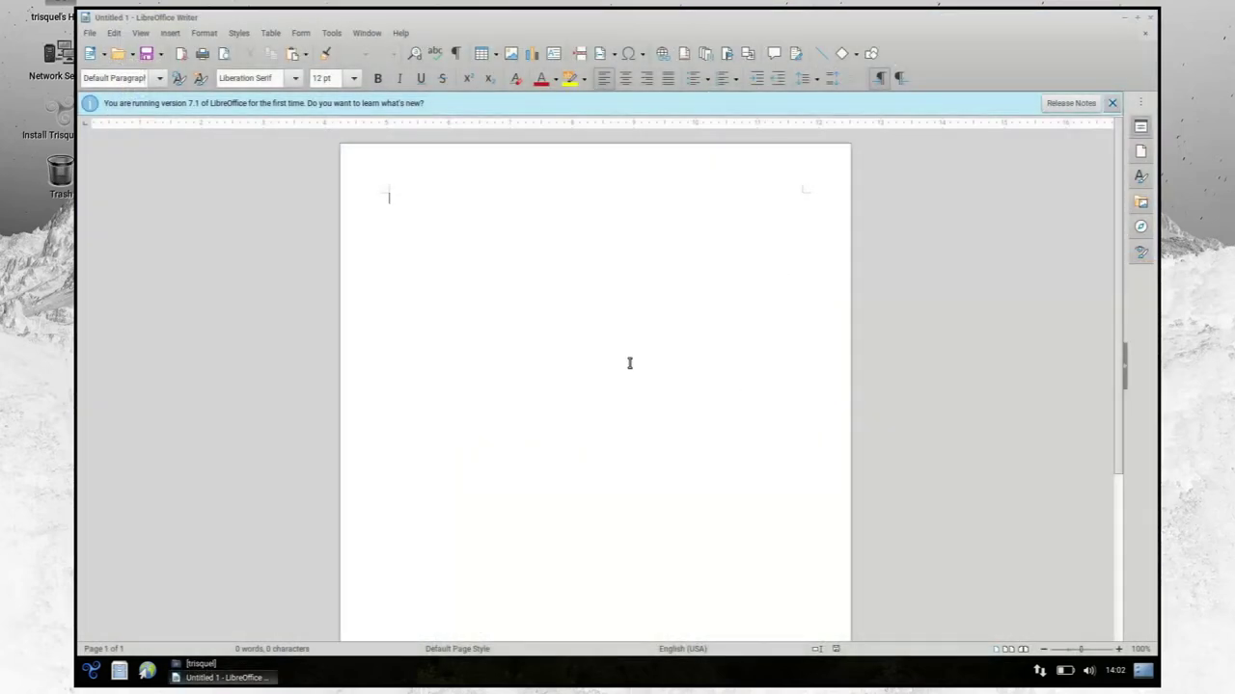
Write "Trisquel 10.0" and "Latest episode of the 100% Free operating system." on separate lines, styled as title and subtitle.
{"action": "type", "text": "Trisquel 10.0 Latest episode of the 100% Free operating system."}
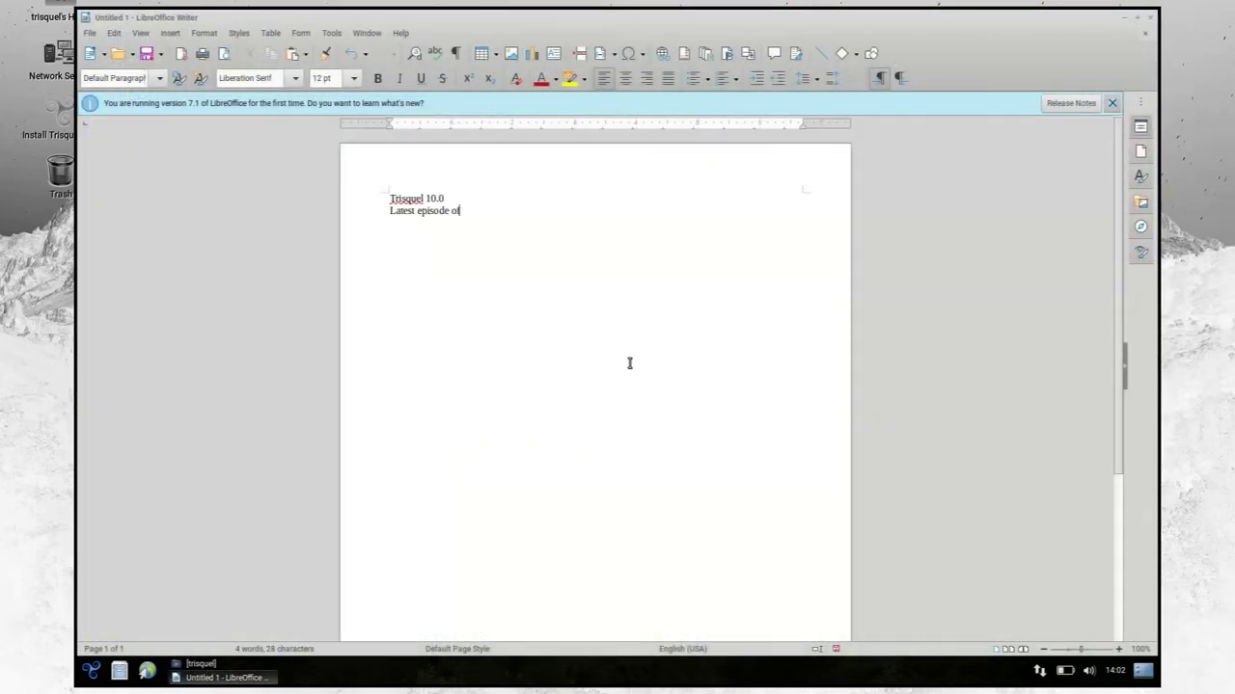
{"action": "left_click_drag", "start_coordinate": [444, 198], "coordinate": [259, 188]}
{"action": "left_click", "coordinate": [159, 78]}
{"action": "left_click", "coordinate": [133, 159]}
{"action": "left_click_drag", "start_coordinate": [389, 242], "coordinate": [597, 242]}
{"action": "left_click", "coordinate": [159, 78]}
{"action": "left_click", "coordinate": [113, 185]}
Colour the "Trisquel 10.0" title text blue.
{"action": "left_click_drag", "start_coordinate": [524, 217], "coordinate": [667, 217]}
{"action": "left_click", "coordinate": [554, 78]}
{"action": "left_click", "coordinate": [619, 164]}
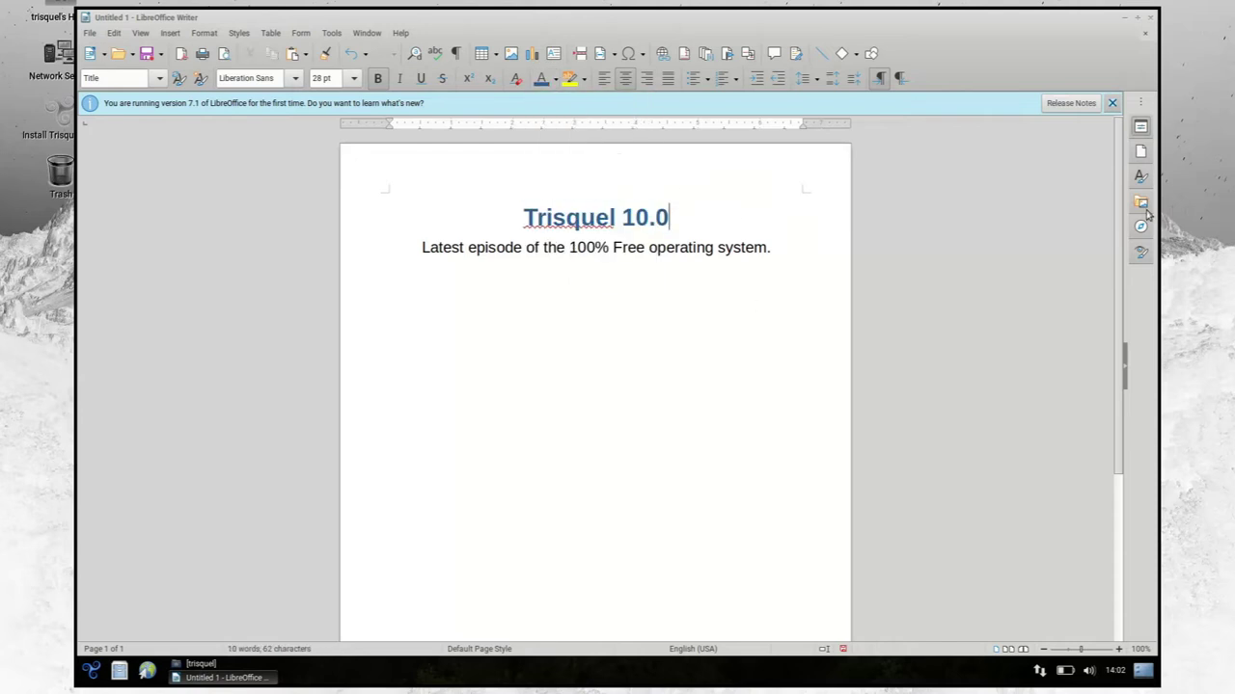
Open the Writer sidebar and show the paragraph and character properties of the title.
{"action": "left_click", "coordinate": [1140, 251]}
{"action": "left_click_drag", "start_coordinate": [1083, 358], "coordinate": [950, 369]}
{"action": "left_click", "coordinate": [1138, 129]}
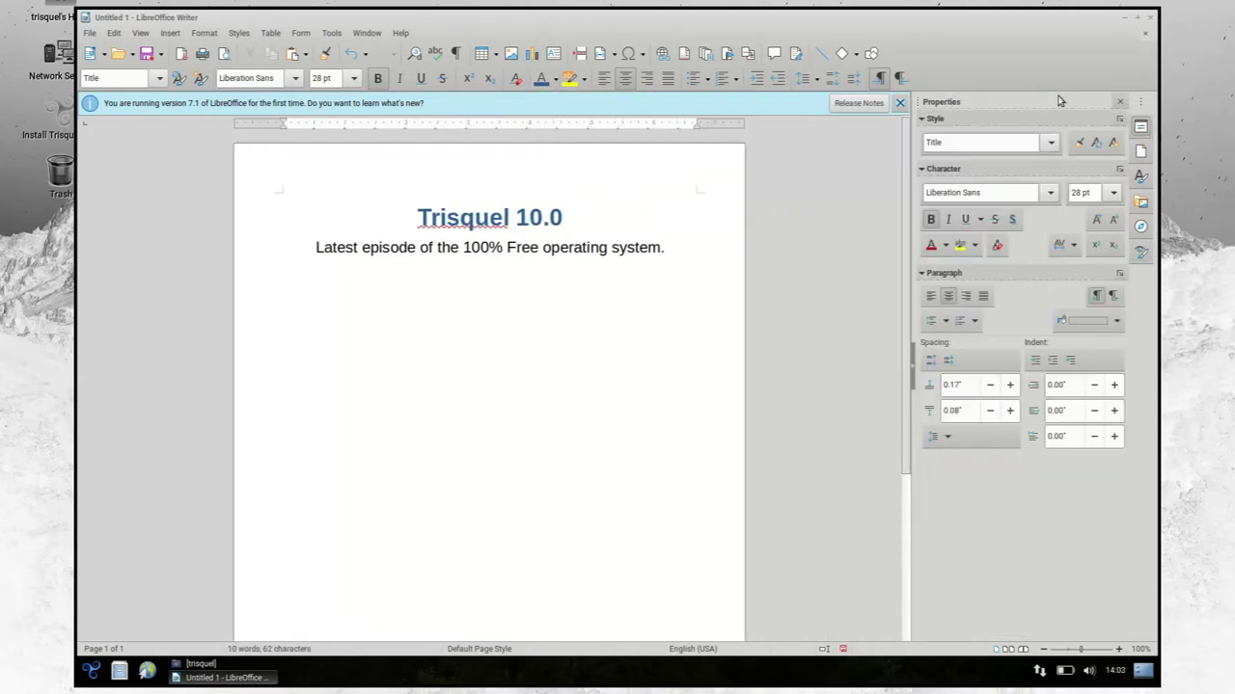
View the About LibreOffice version information and close it.
{"action": "left_click", "coordinate": [400, 32]}
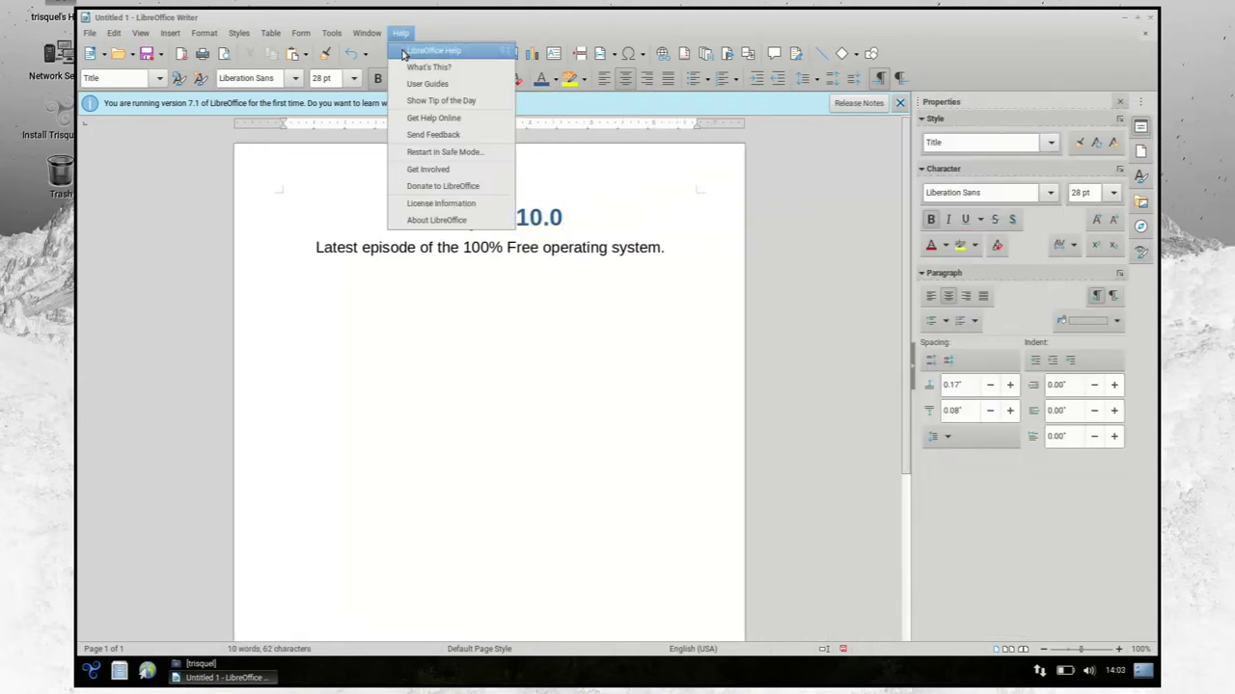
{"action": "left_click", "coordinate": [439, 220]}
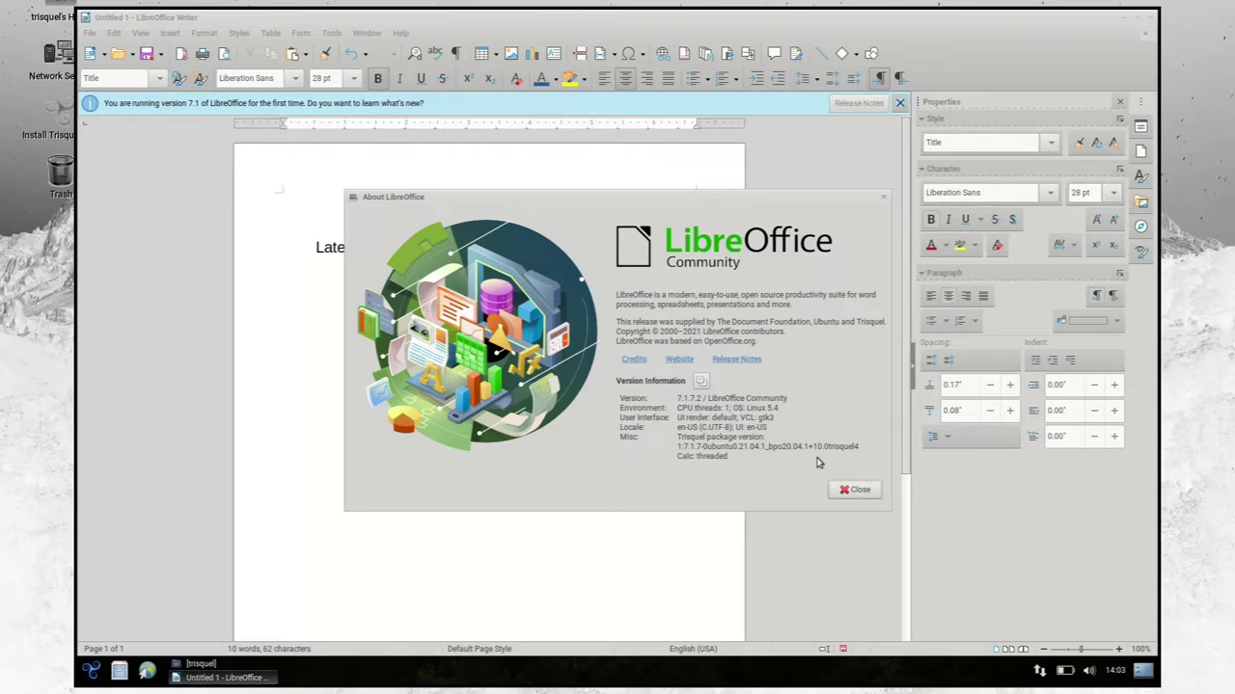
{"action": "left_click", "coordinate": [853, 490]}
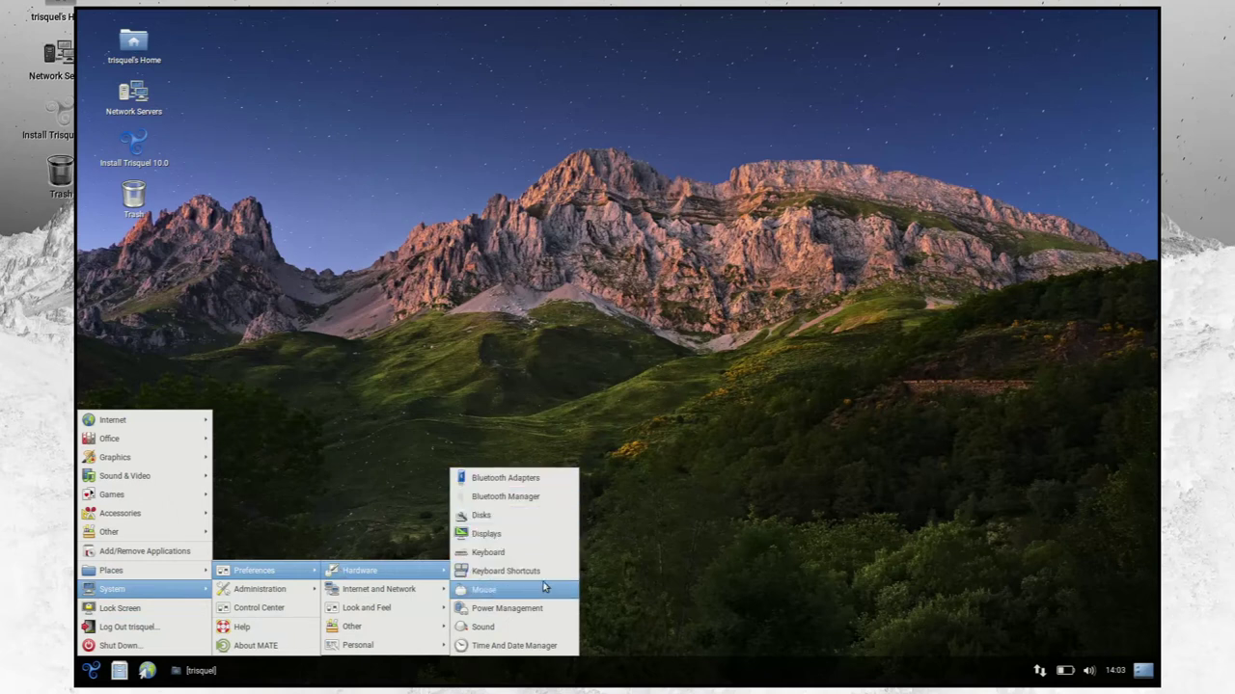
Look through the available themes and the interface options in Appearance Preferences, and close them.
{"action": "mouse_move", "coordinate": [417, 590]}
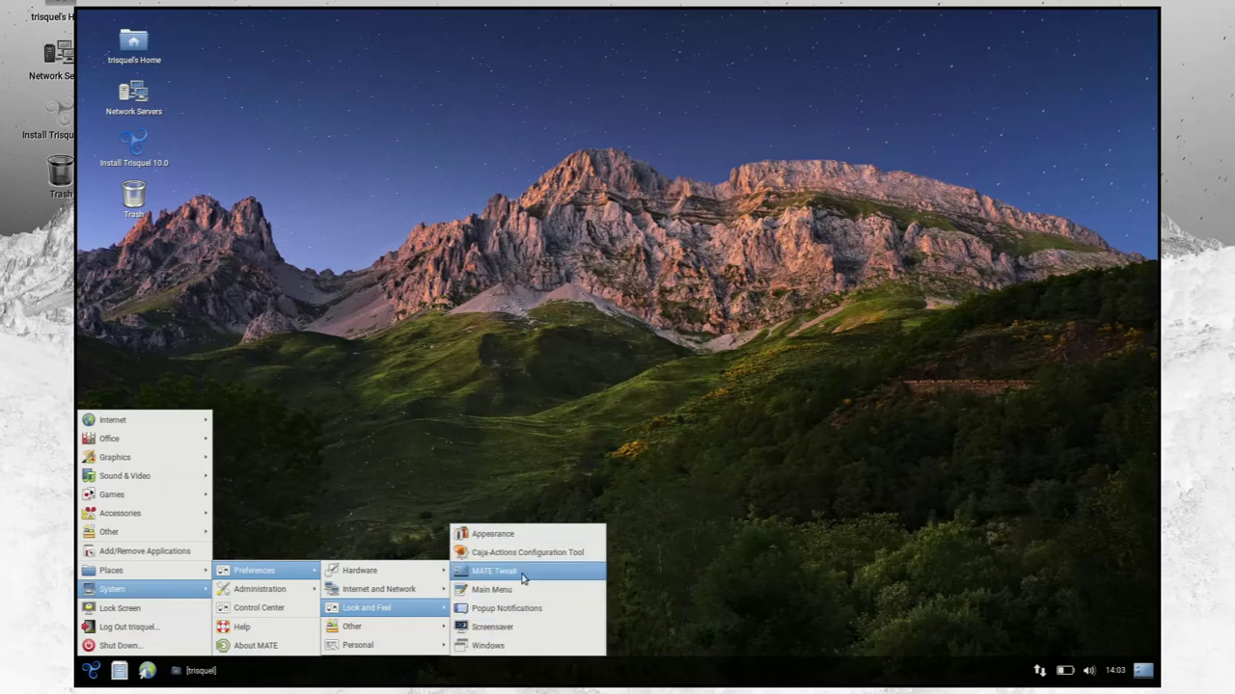
{"action": "left_click", "coordinate": [524, 543]}
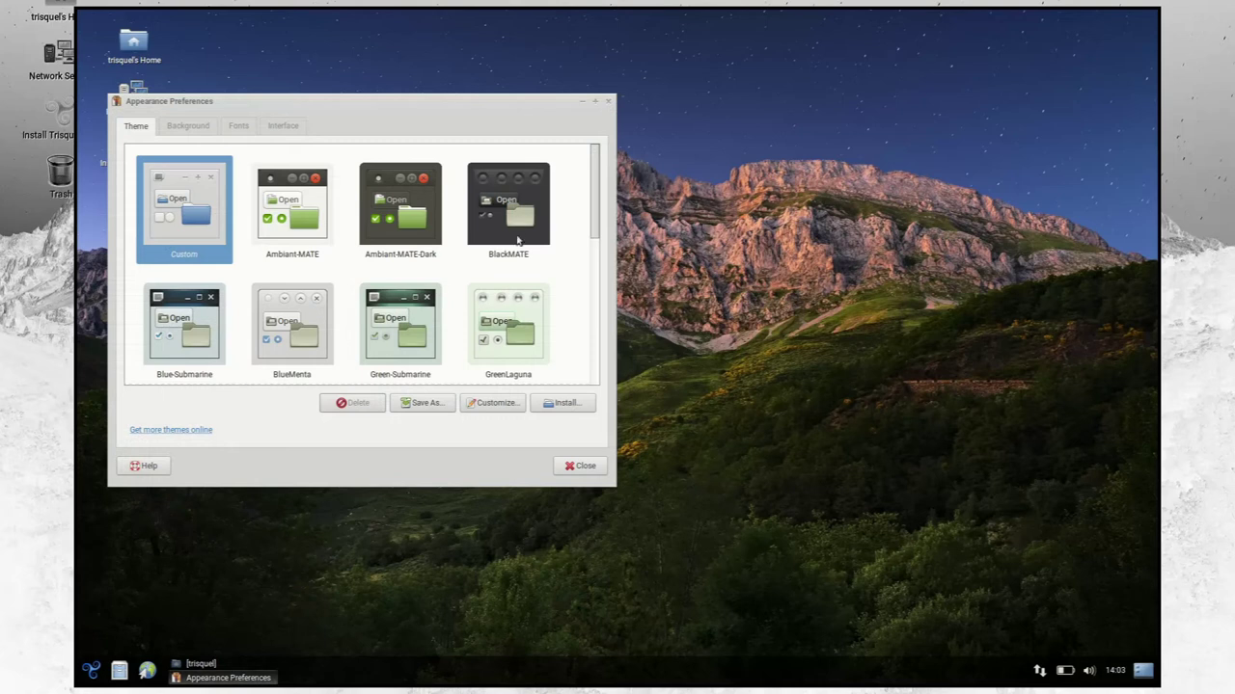
{"action": "scroll", "coordinate": [526, 299], "scroll_direction": "down", "scroll_amount": 3}
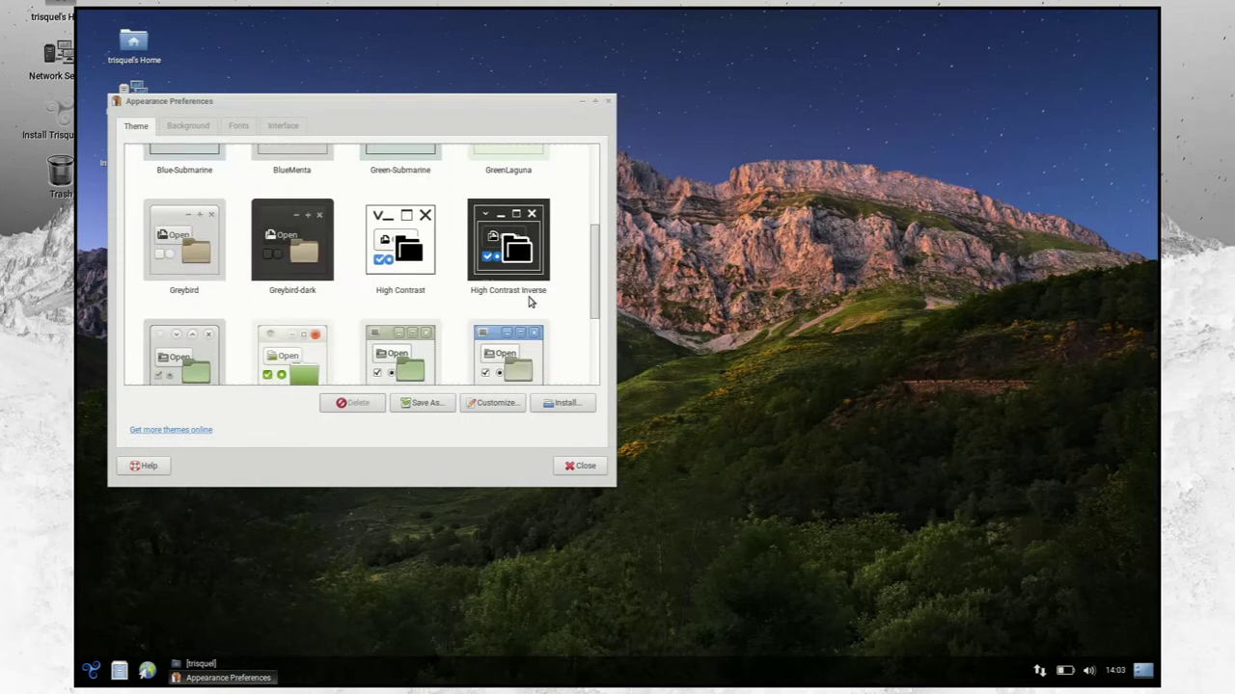
{"action": "scroll", "coordinate": [528, 302], "scroll_direction": "down", "scroll_amount": 6}
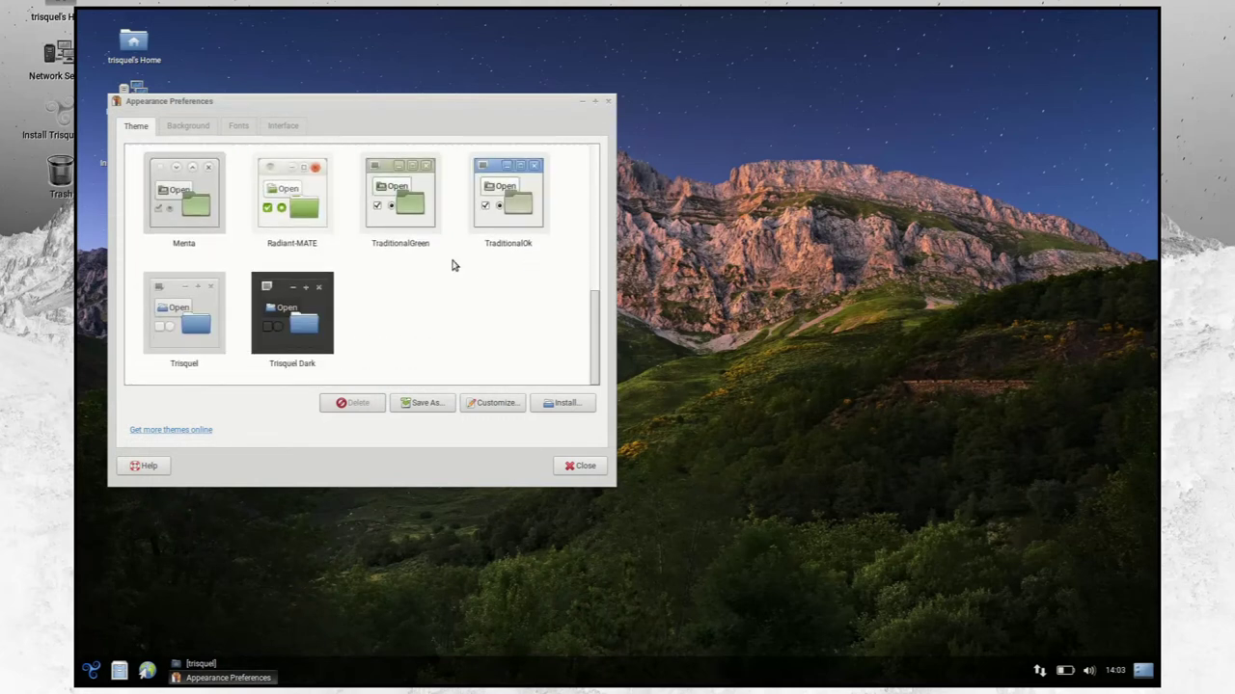
{"action": "left_click", "coordinate": [296, 127]}
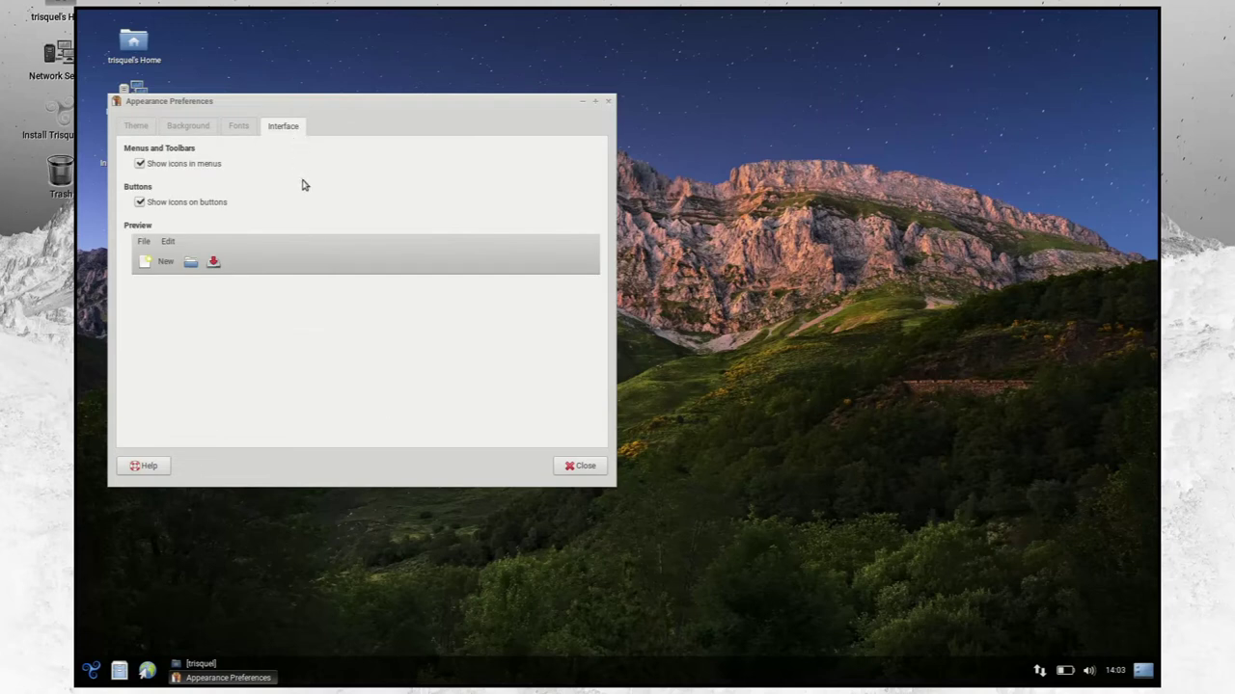
{"action": "left_click", "coordinate": [577, 467]}
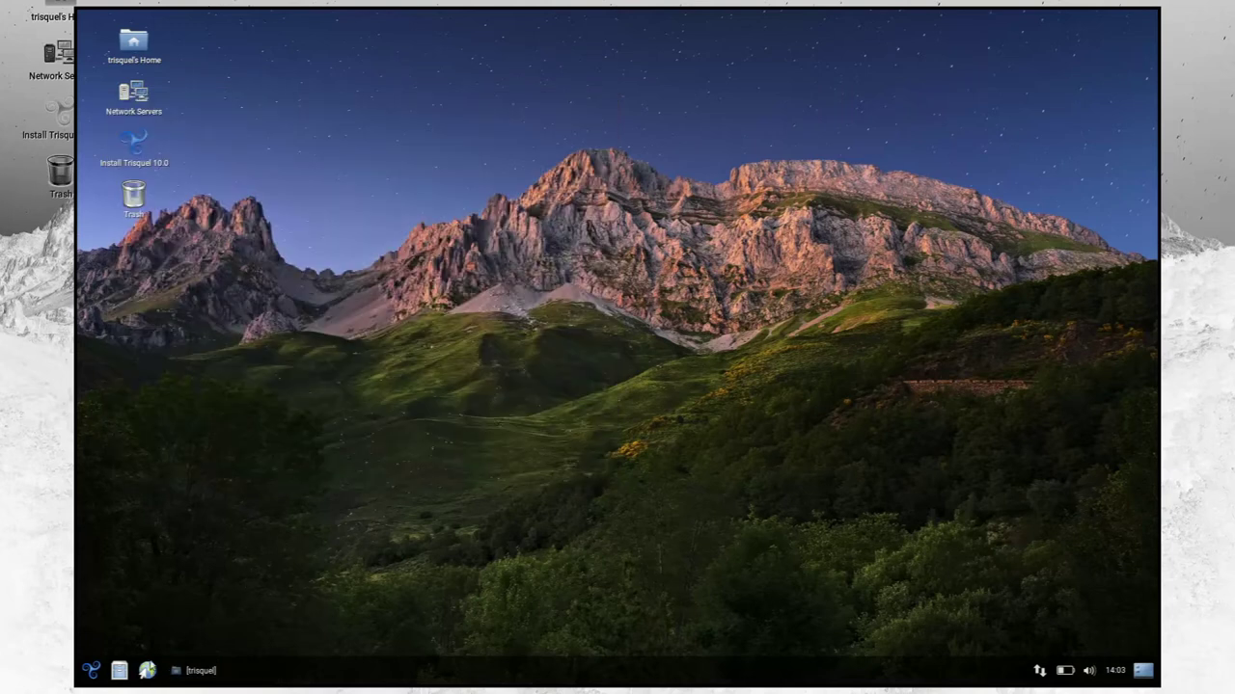
Open the panel settings of MATE Tweak.
{"action": "left_click", "coordinate": [93, 671]}
{"action": "mouse_move", "coordinate": [162, 593]}
{"action": "mouse_move", "coordinate": [267, 572]}
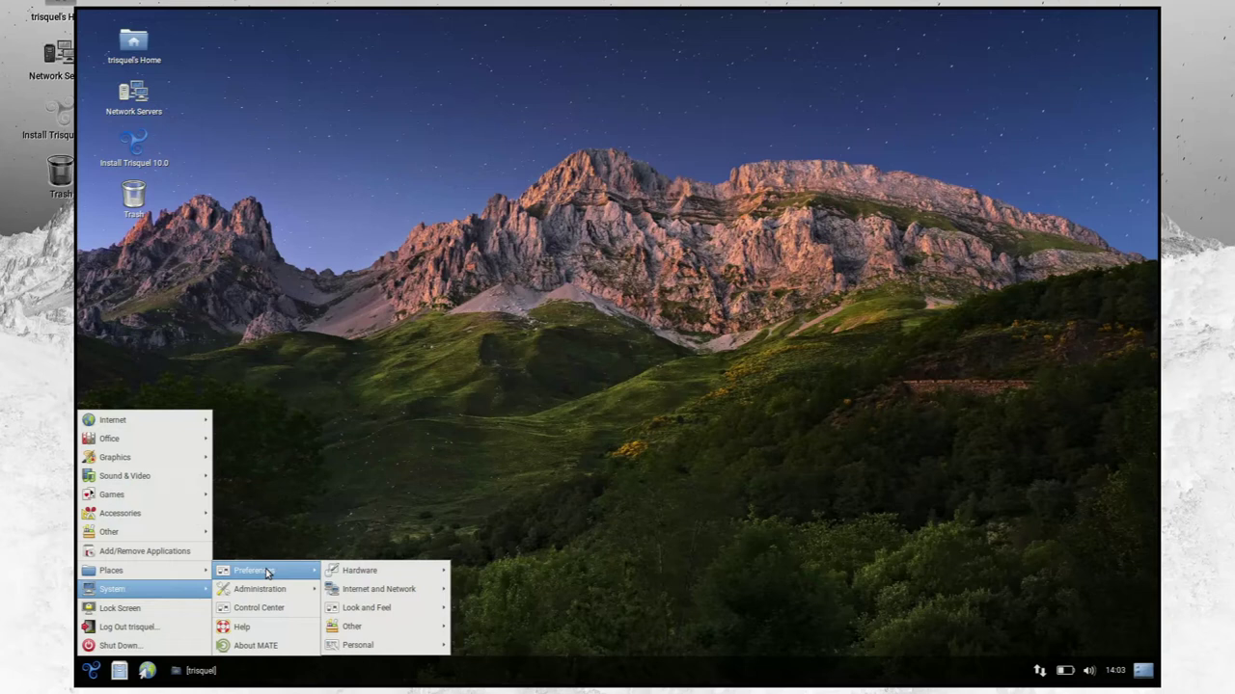
{"action": "mouse_move", "coordinate": [359, 590]}
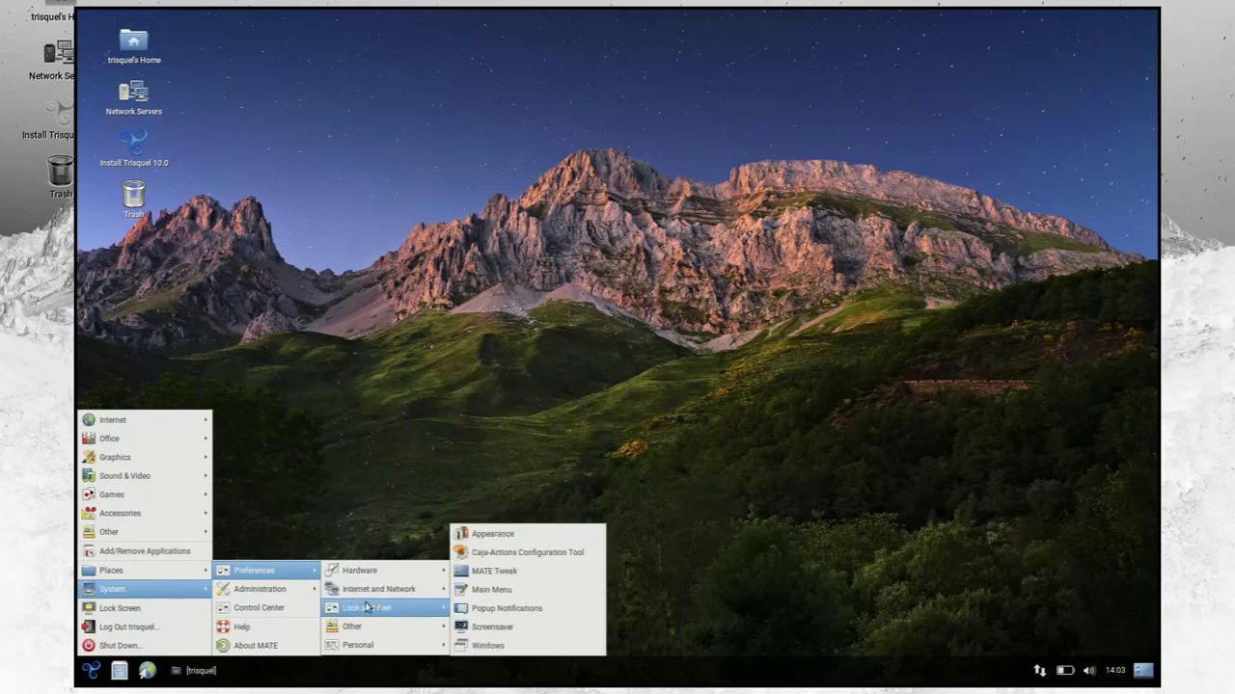
{"action": "left_click", "coordinate": [521, 575]}
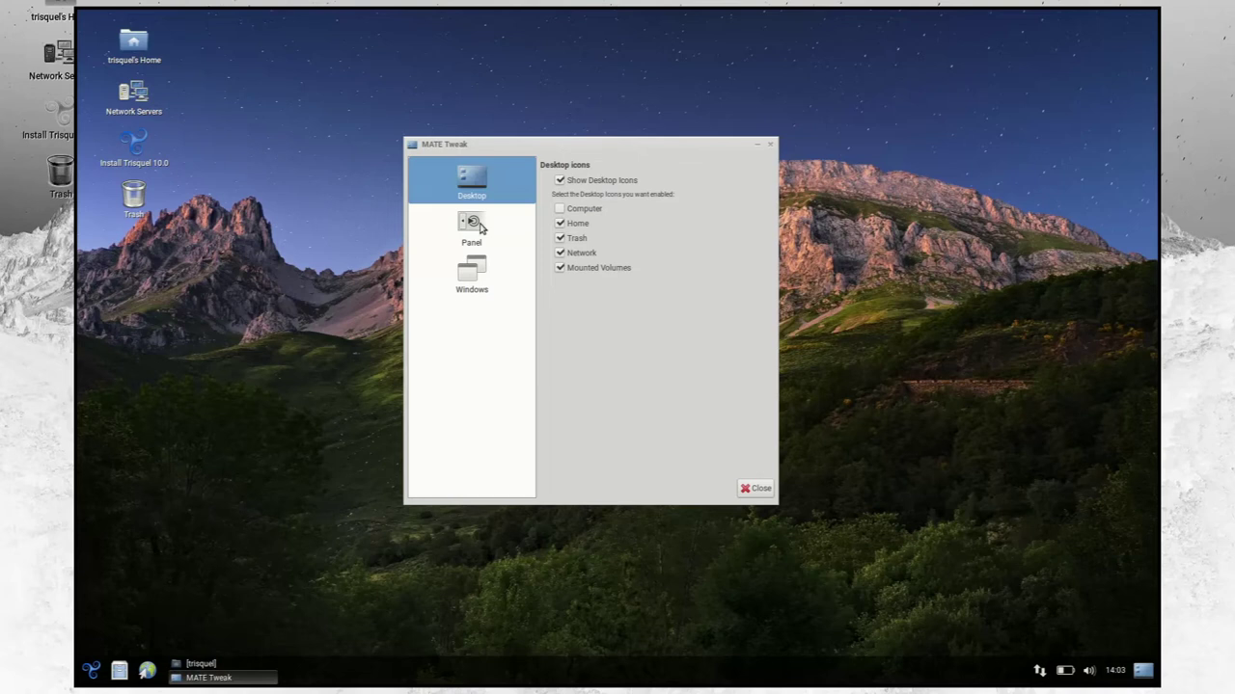
{"action": "left_click", "coordinate": [481, 229]}
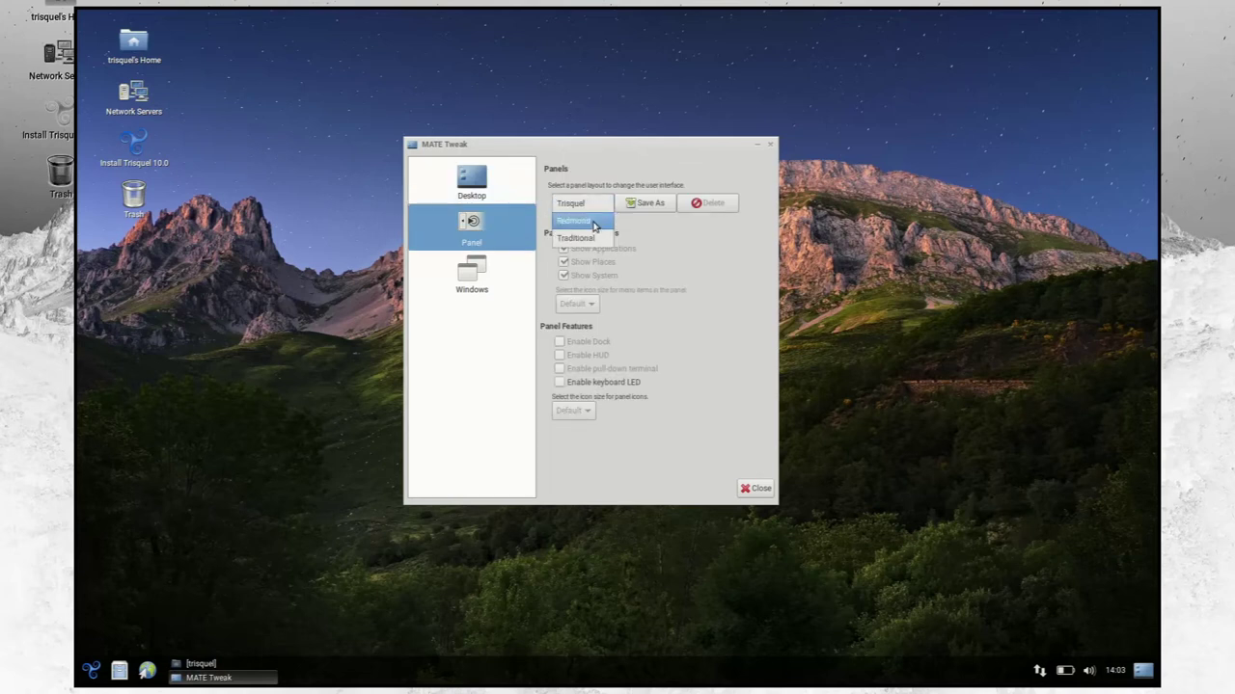
Apply the Redmond panel layout and view its main menu.
{"action": "left_click", "coordinate": [595, 224]}
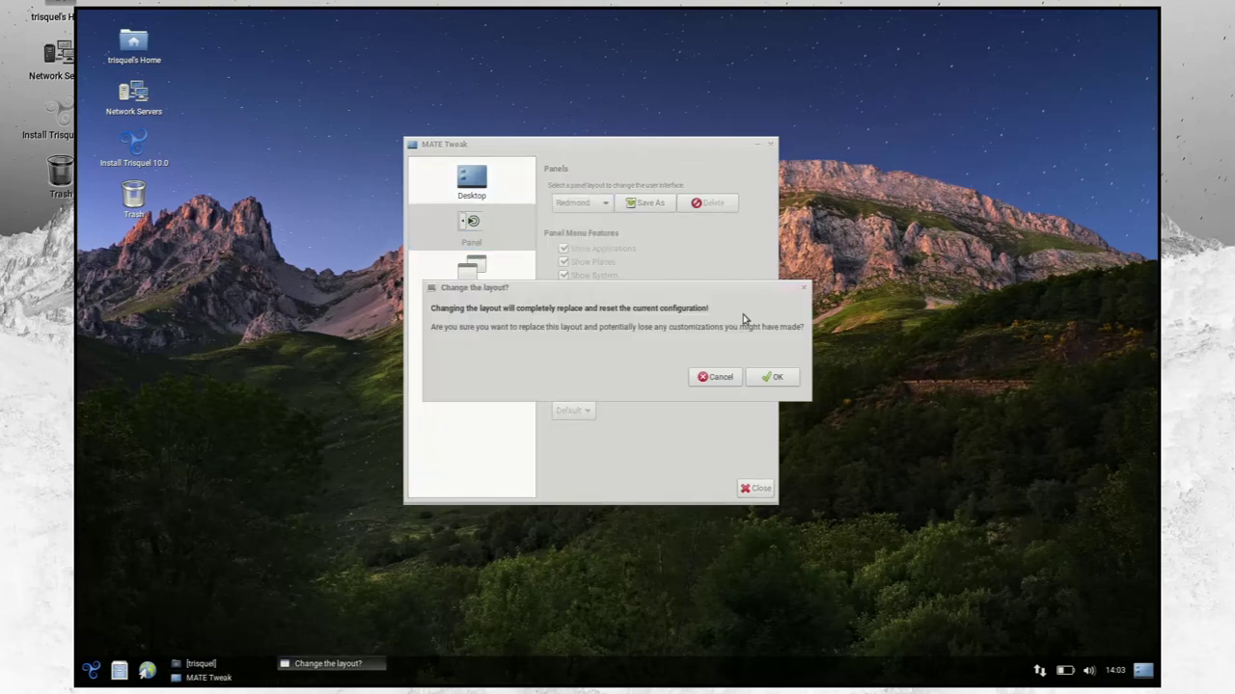
{"action": "left_click", "coordinate": [768, 378]}
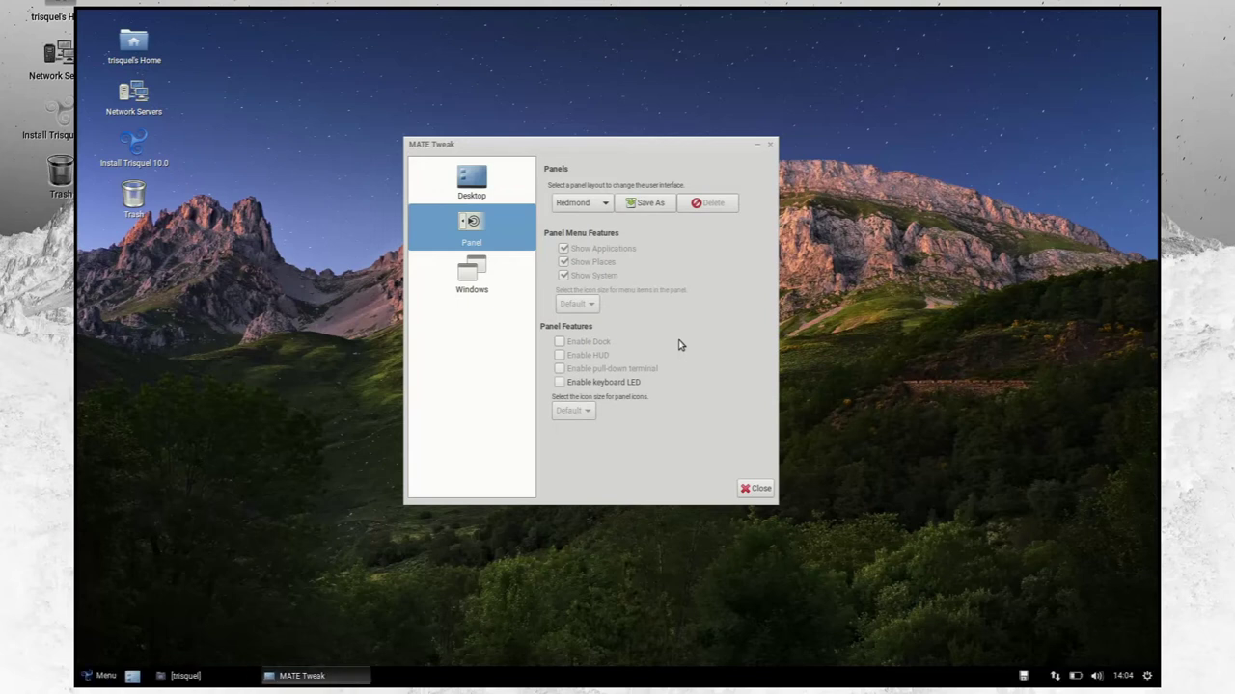
{"action": "left_click", "coordinate": [100, 676]}
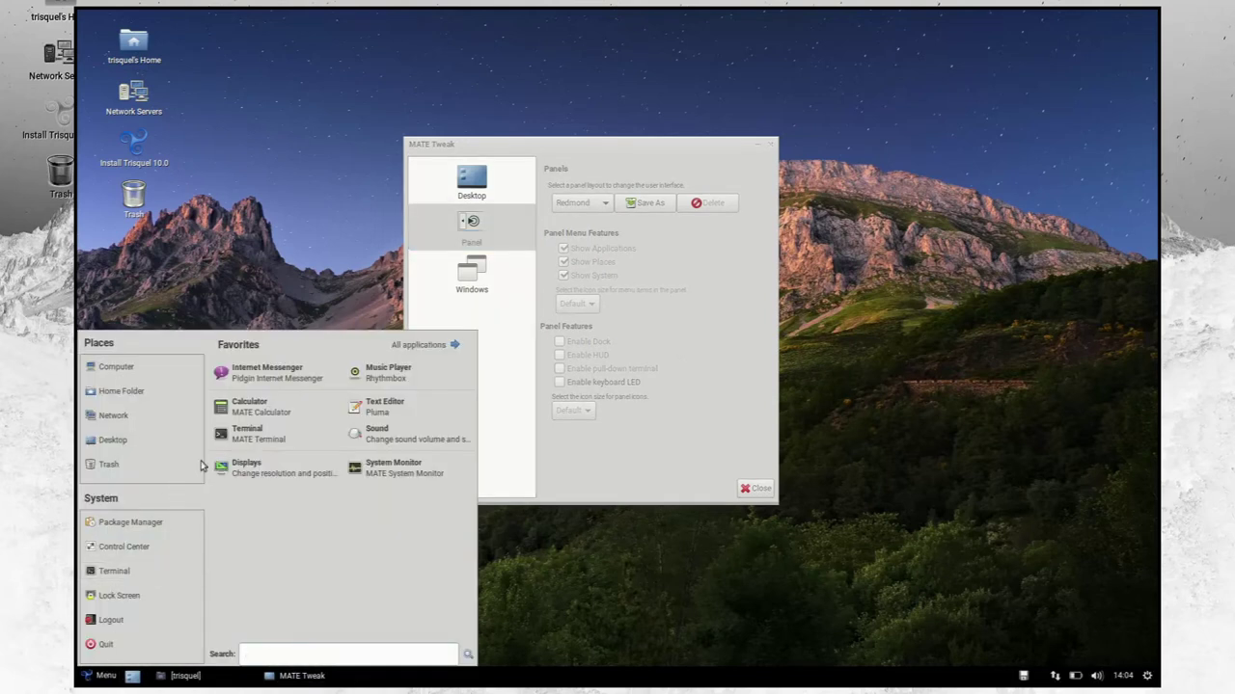
{"action": "left_click", "coordinate": [618, 469]}
Change the panel layout to Traditional and look at its Applications and System menus.
{"action": "left_click", "coordinate": [602, 204]}
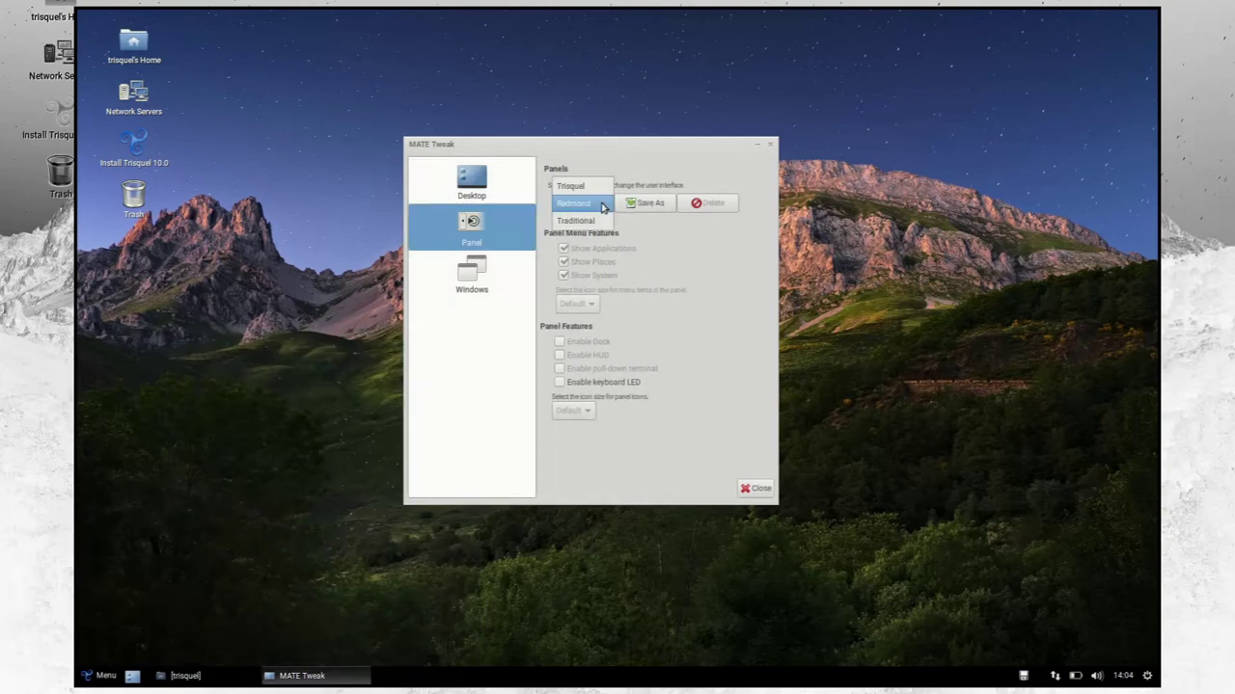
{"action": "left_click", "coordinate": [598, 221]}
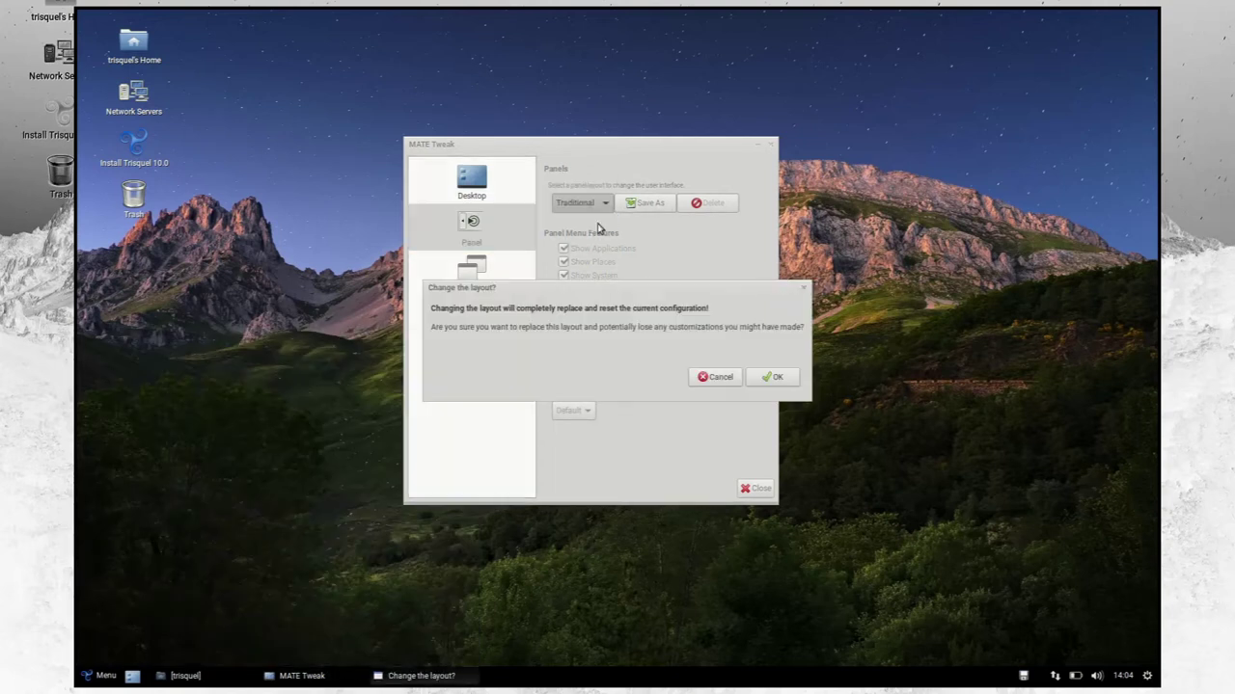
{"action": "left_click", "coordinate": [771, 378]}
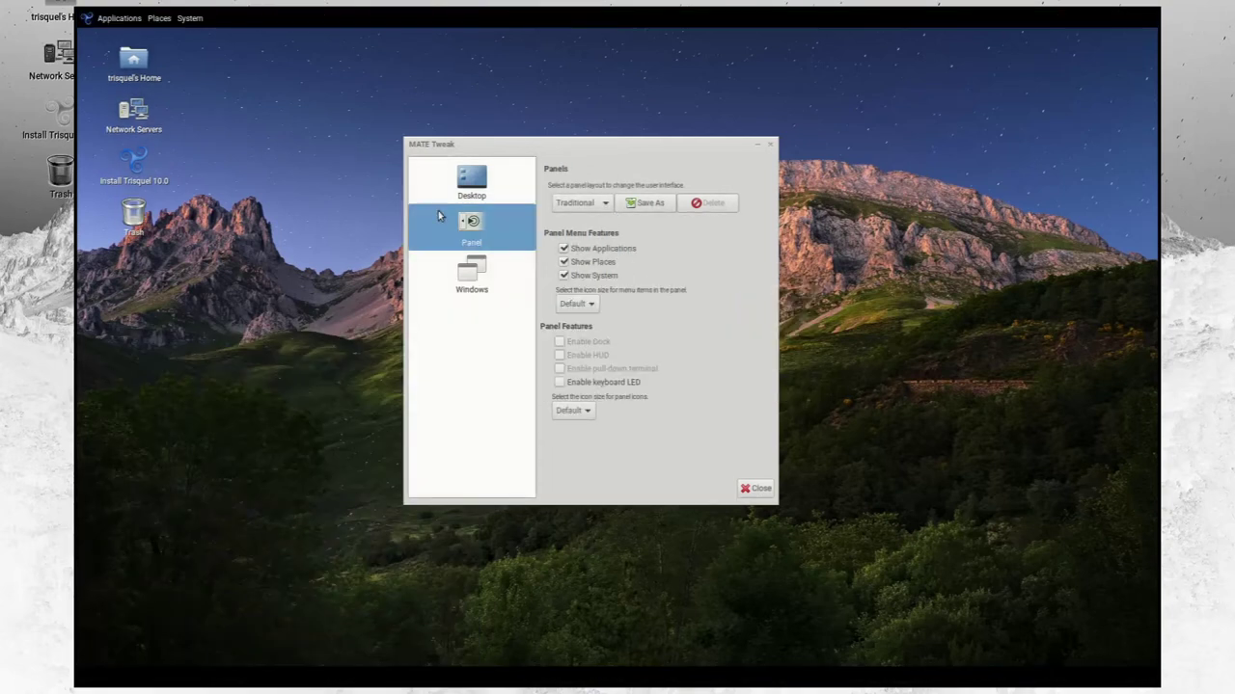
{"action": "left_click", "coordinate": [135, 16]}
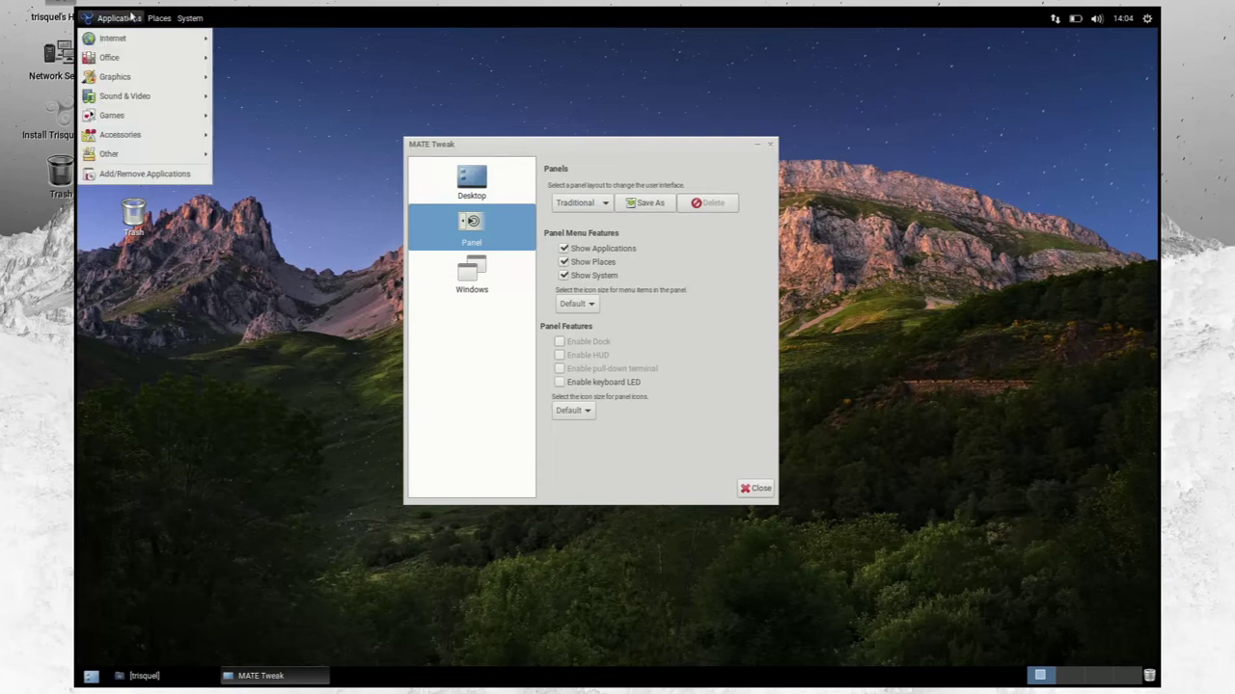
{"action": "mouse_move", "coordinate": [189, 19]}
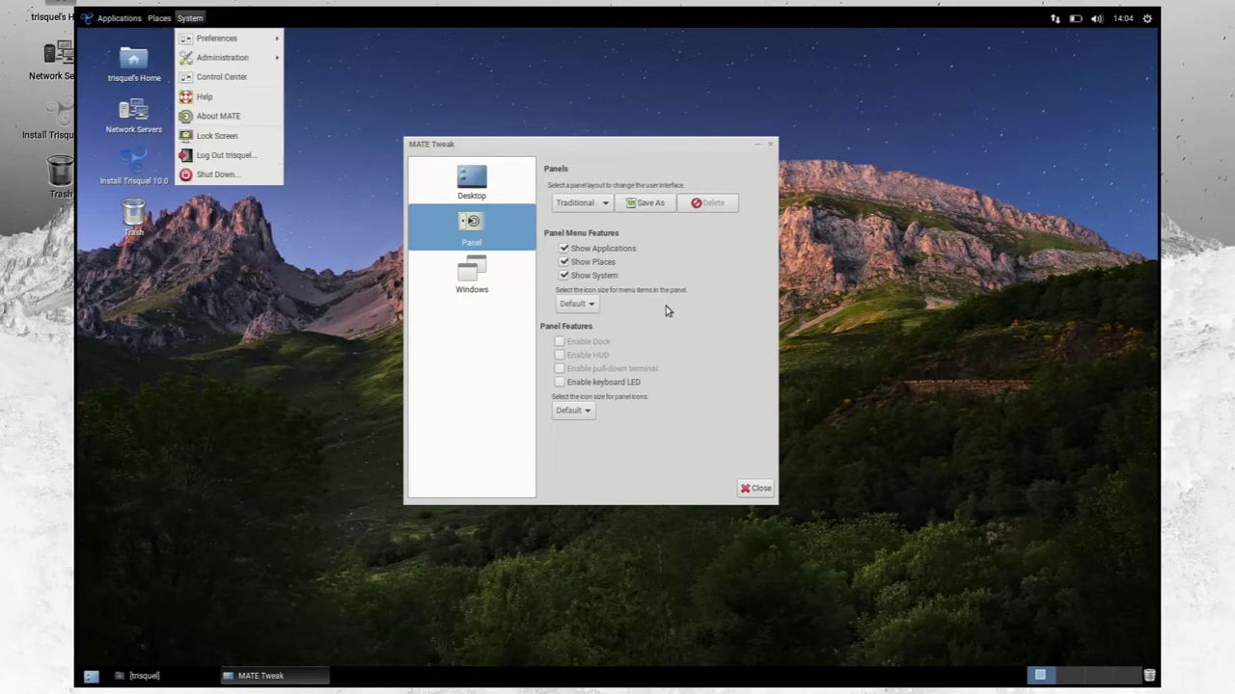
{"action": "left_click", "coordinate": [735, 398]}
Restore the Trisquel panel layout and close MATE Tweak.
{"action": "left_click", "coordinate": [604, 203]}
{"action": "left_click", "coordinate": [594, 211]}
{"action": "left_click", "coordinate": [583, 204]}
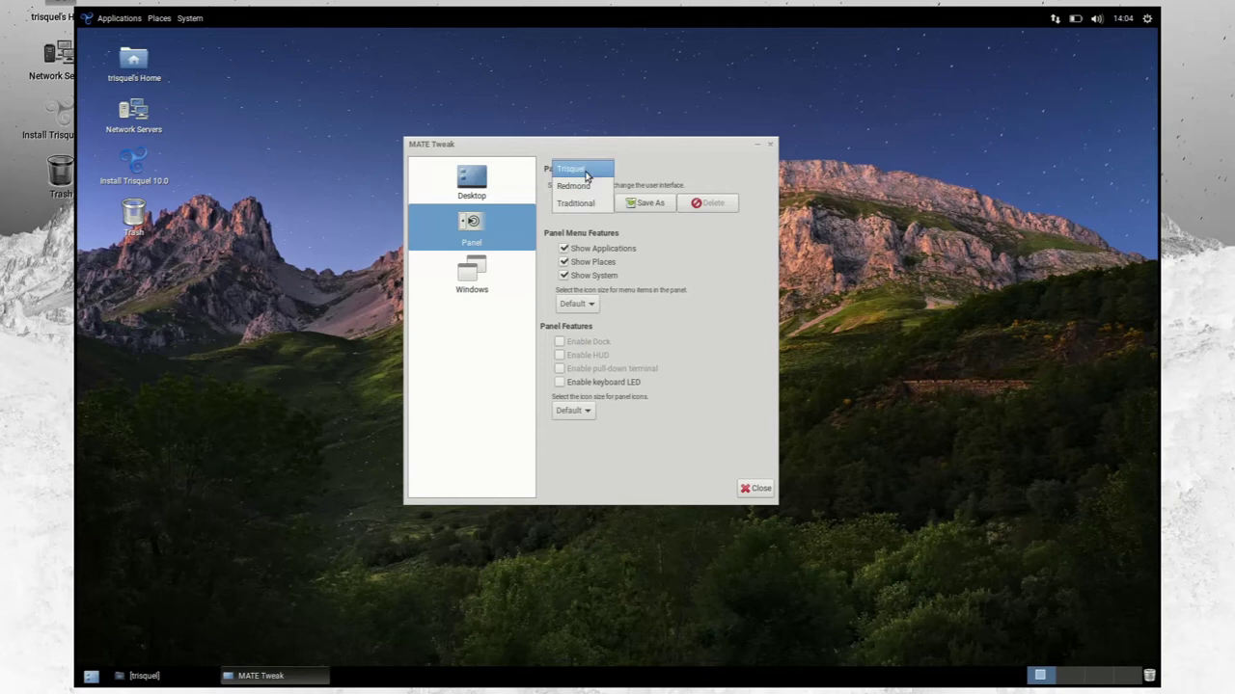
{"action": "left_click", "coordinate": [571, 169]}
{"action": "left_click", "coordinate": [769, 379]}
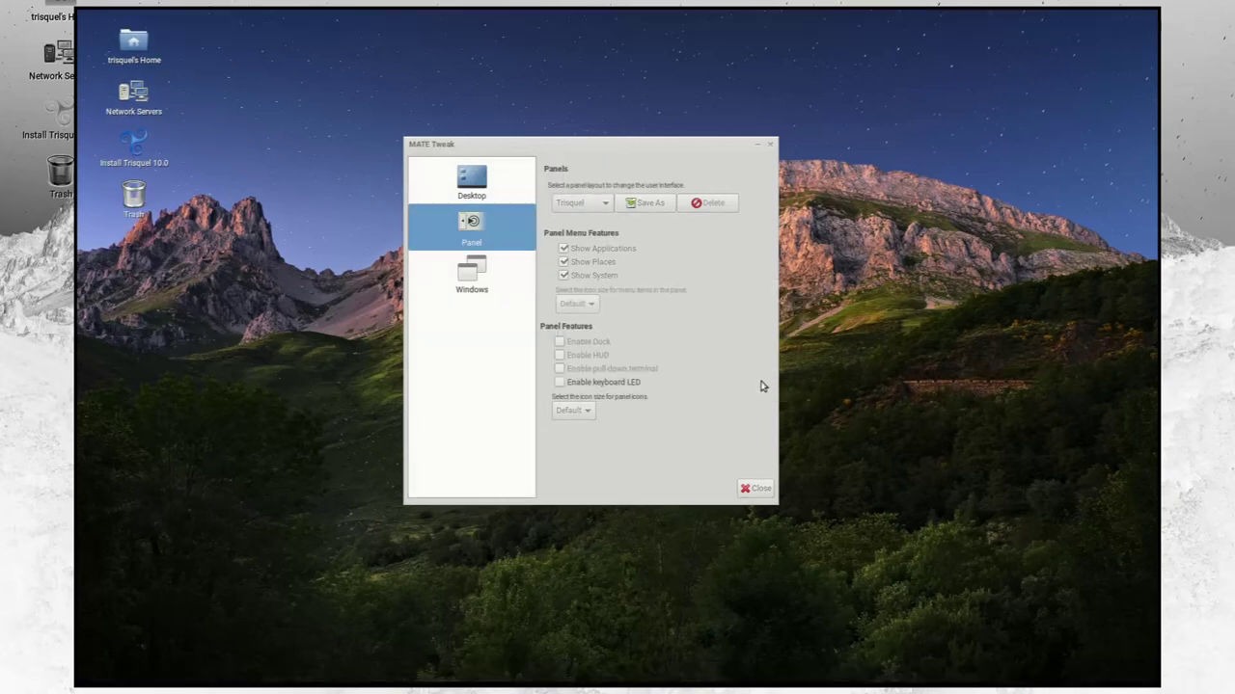
{"action": "left_click", "coordinate": [756, 488]}
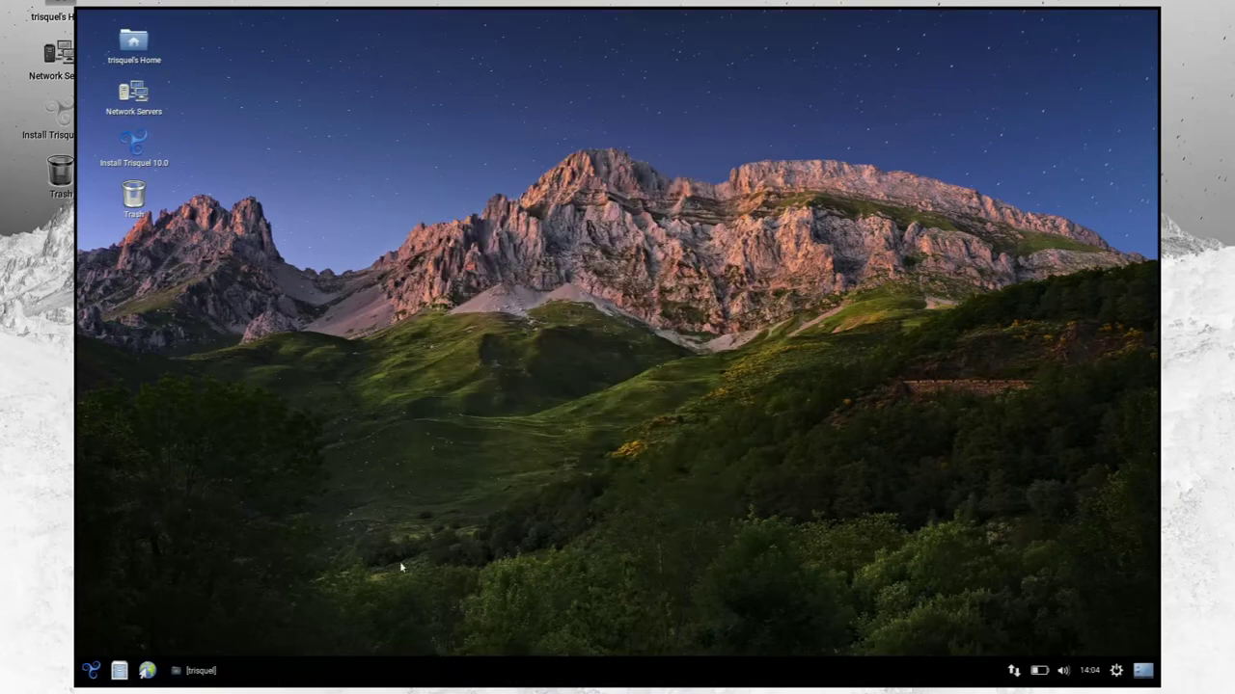
Open Add/Remove Applications and read the description of the Videos application.
{"action": "left_click", "coordinate": [91, 670]}
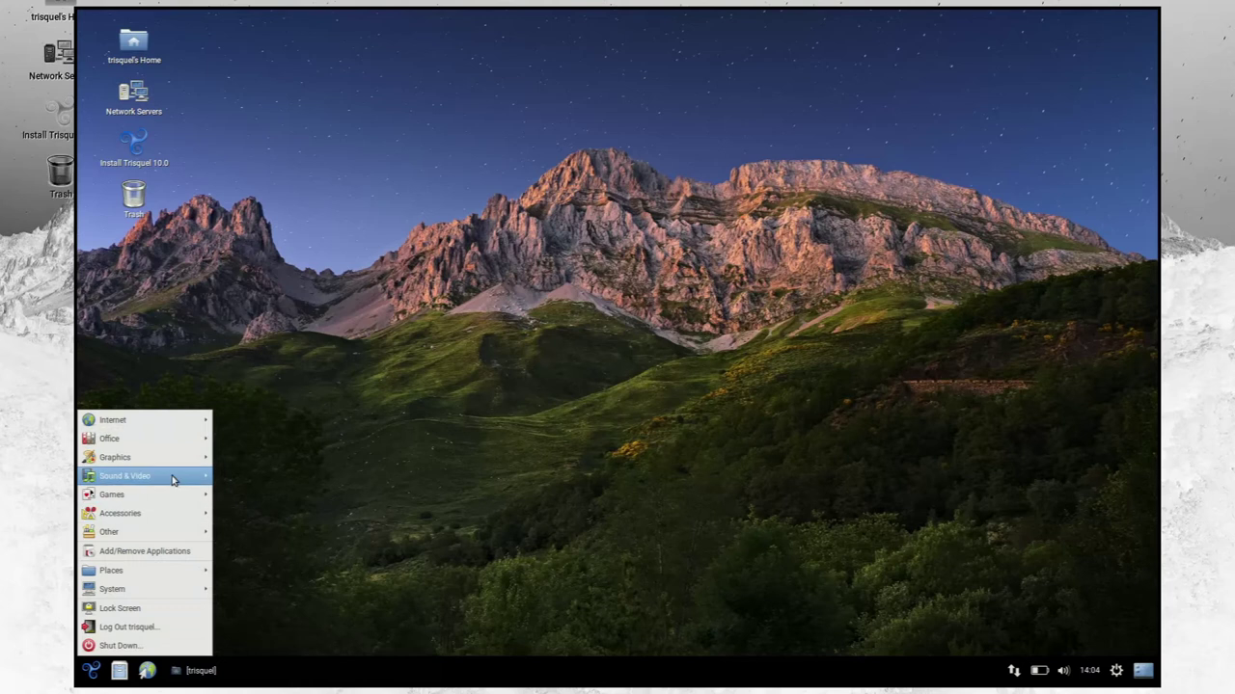
{"action": "mouse_move", "coordinate": [173, 479]}
{"action": "left_click", "coordinate": [145, 551]}
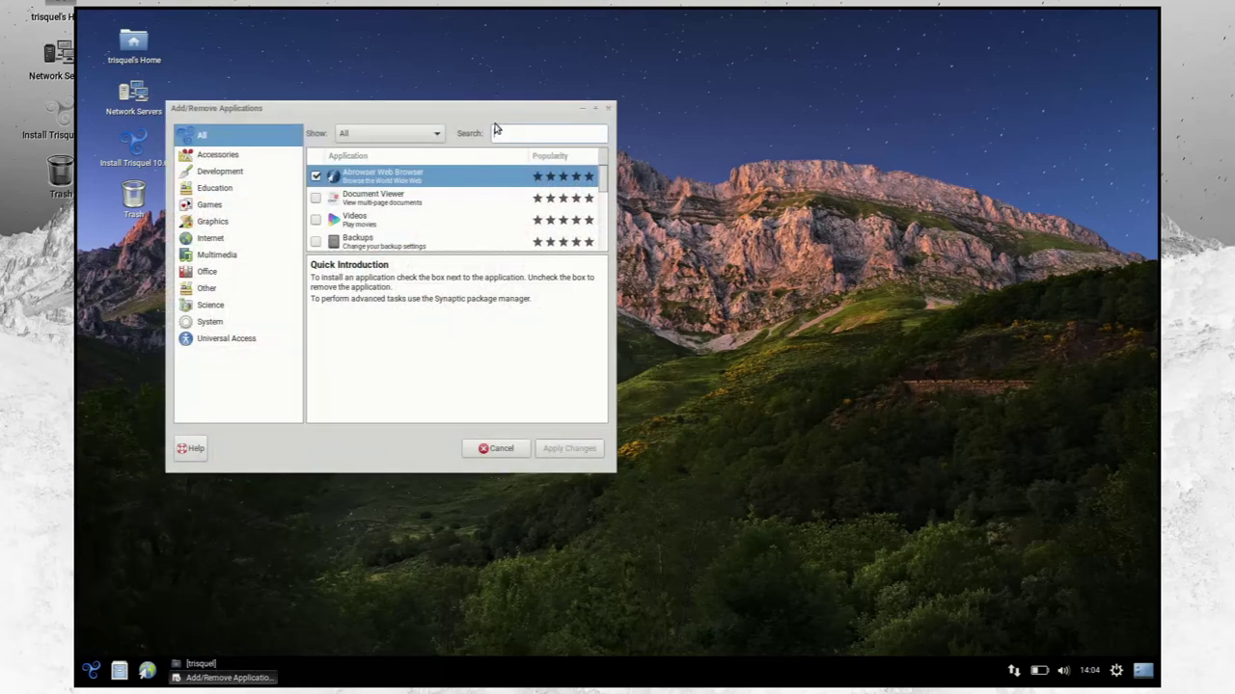
{"action": "left_click", "coordinate": [381, 224]}
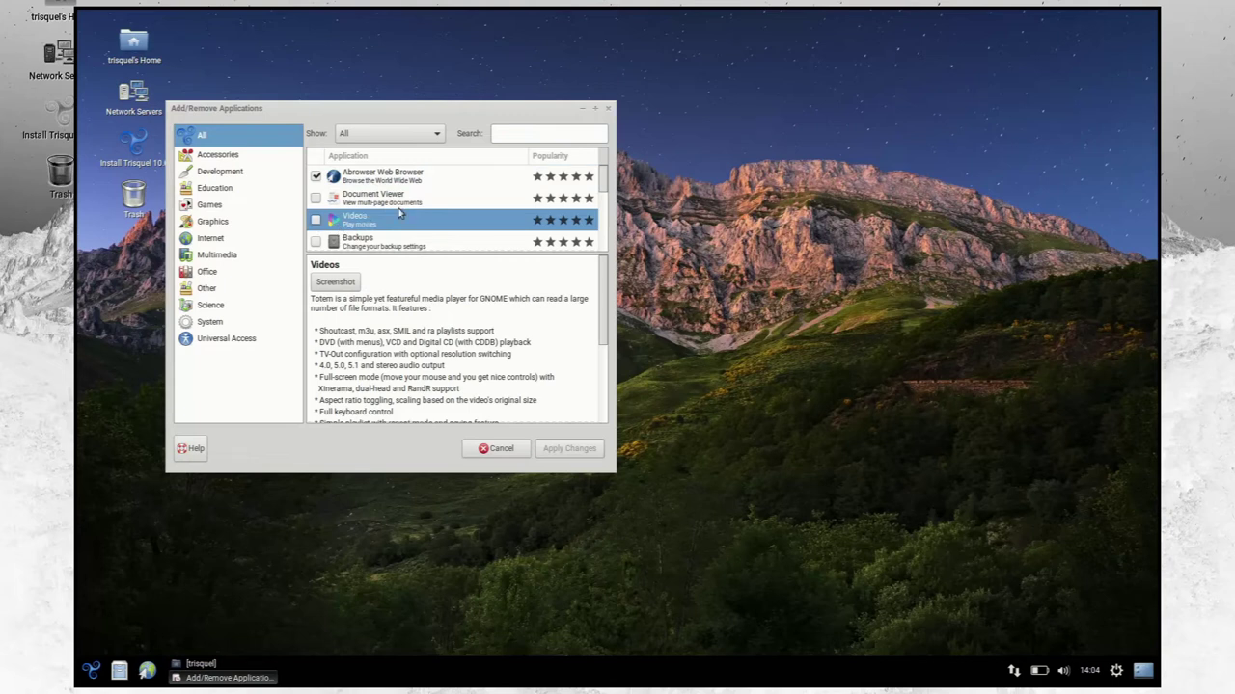
{"action": "scroll", "coordinate": [399, 309], "scroll_direction": "down", "scroll_amount": 1}
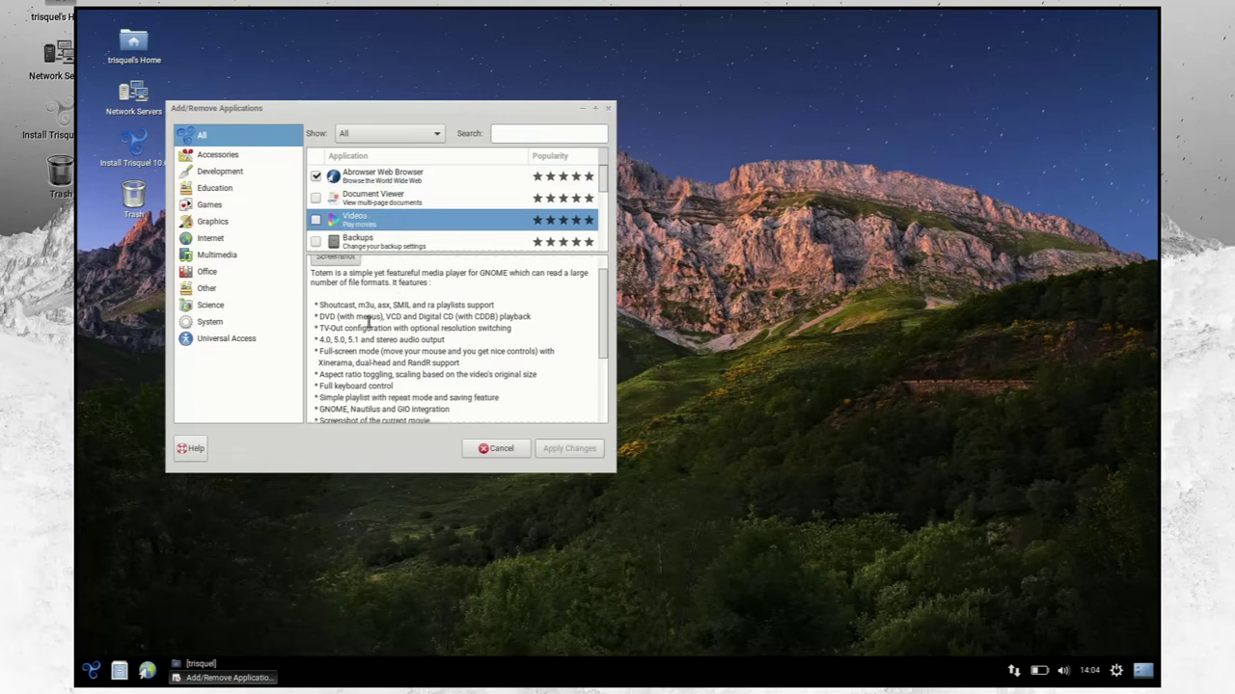
{"action": "scroll", "coordinate": [368, 323], "scroll_direction": "down", "scroll_amount": 5}
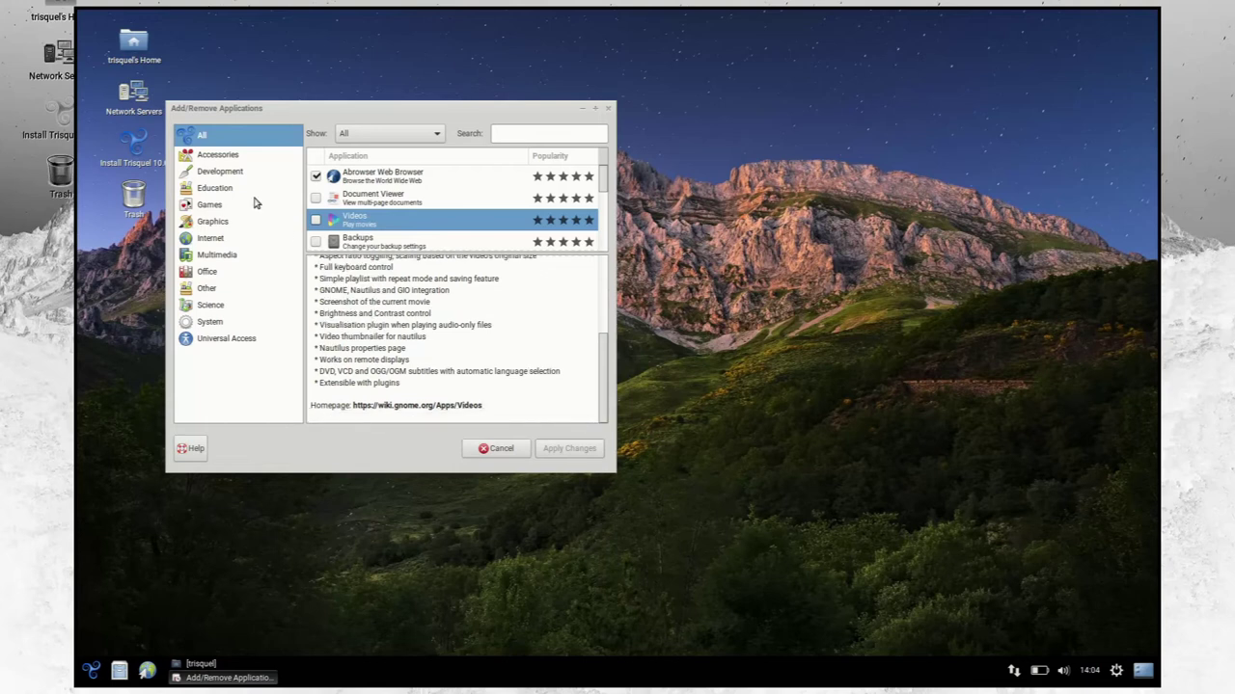
List the Games category and mark the 2048 game for installation.
{"action": "left_click", "coordinate": [231, 210]}
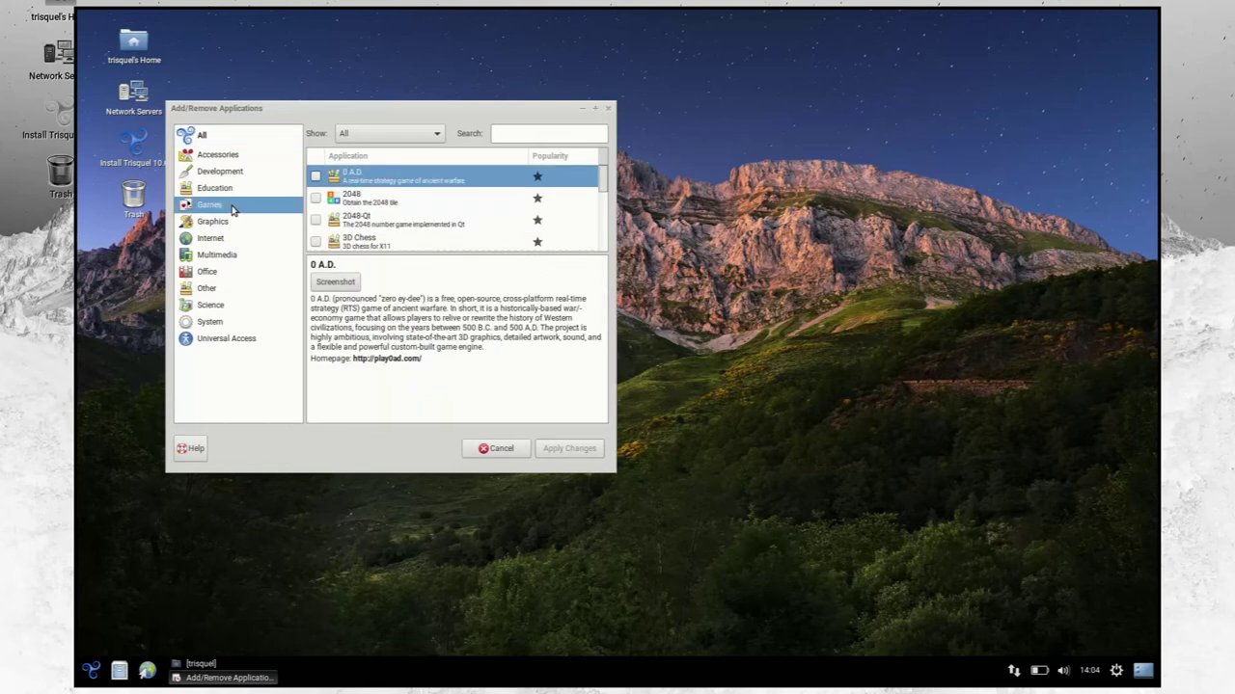
{"action": "scroll", "coordinate": [372, 198], "scroll_direction": "down", "scroll_amount": 1}
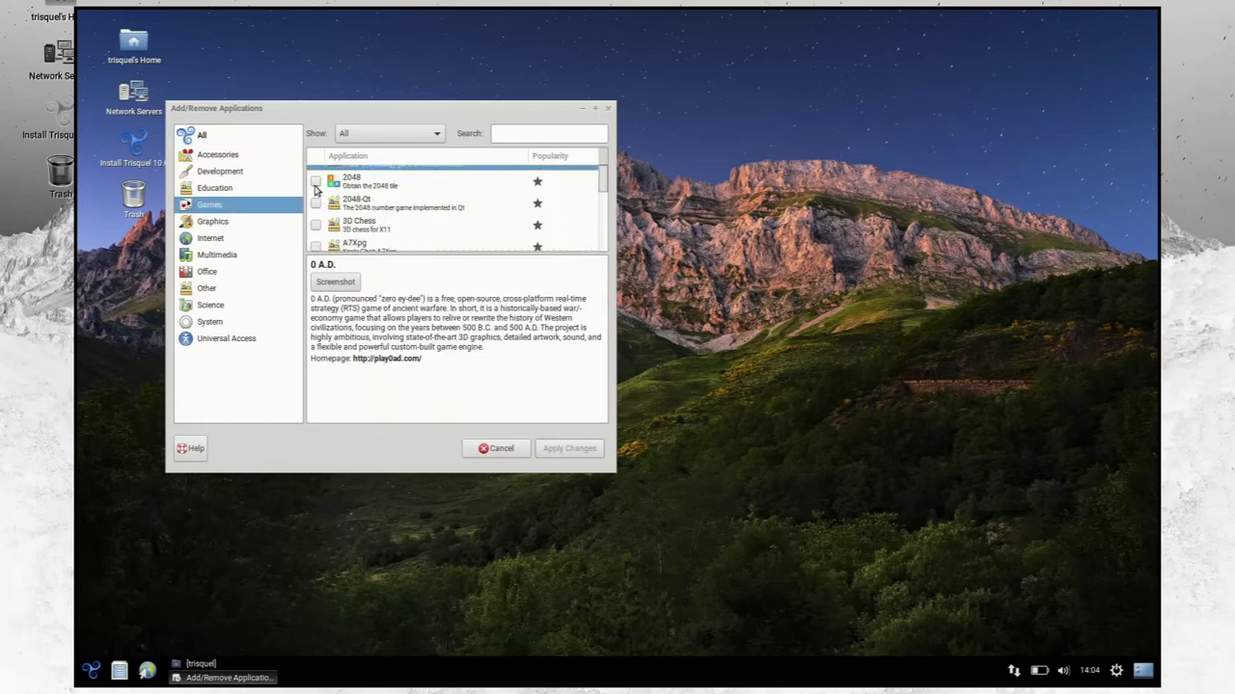
{"action": "left_click", "coordinate": [316, 181]}
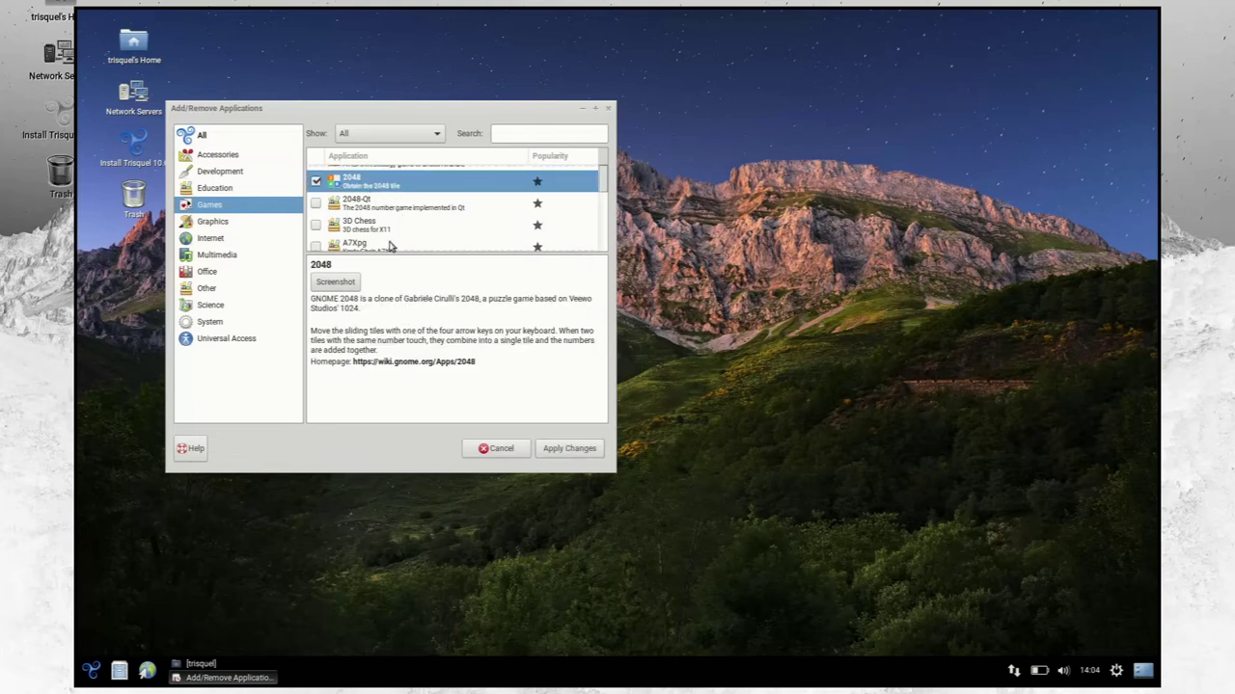
Apply the pending installation of 2048, expand the individual download files, and close Add/Remove Applications.
{"action": "left_click", "coordinate": [575, 449]}
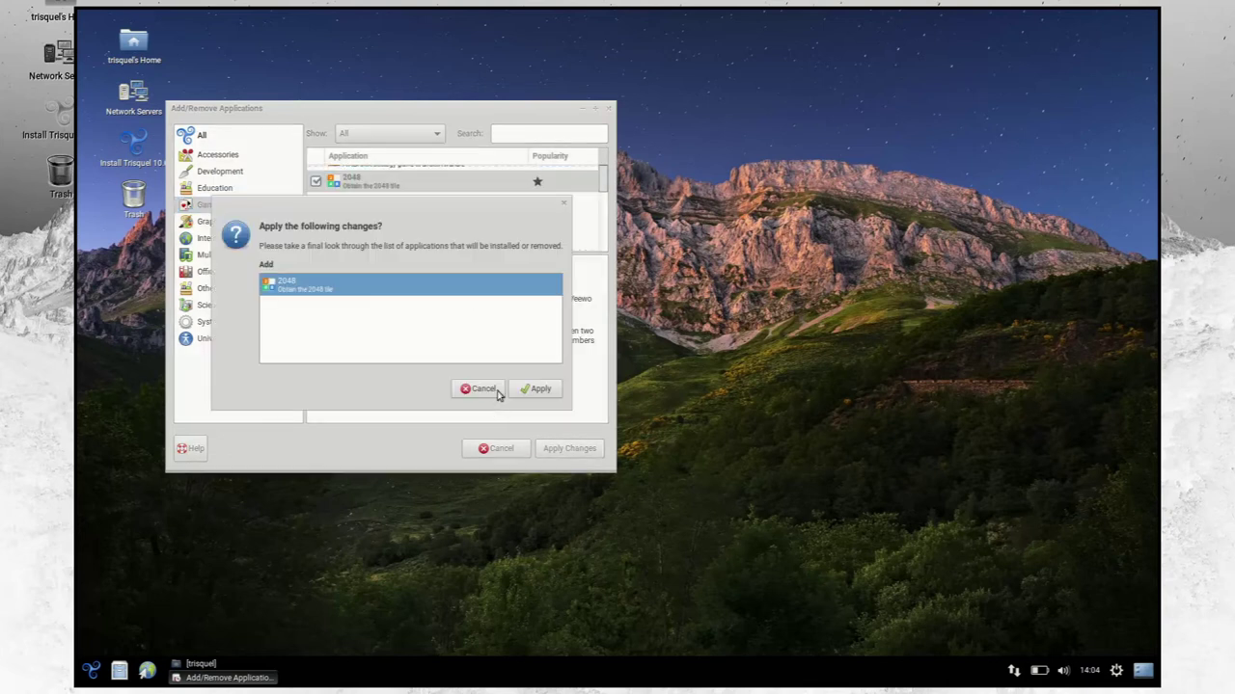
{"action": "left_click", "coordinate": [541, 390]}
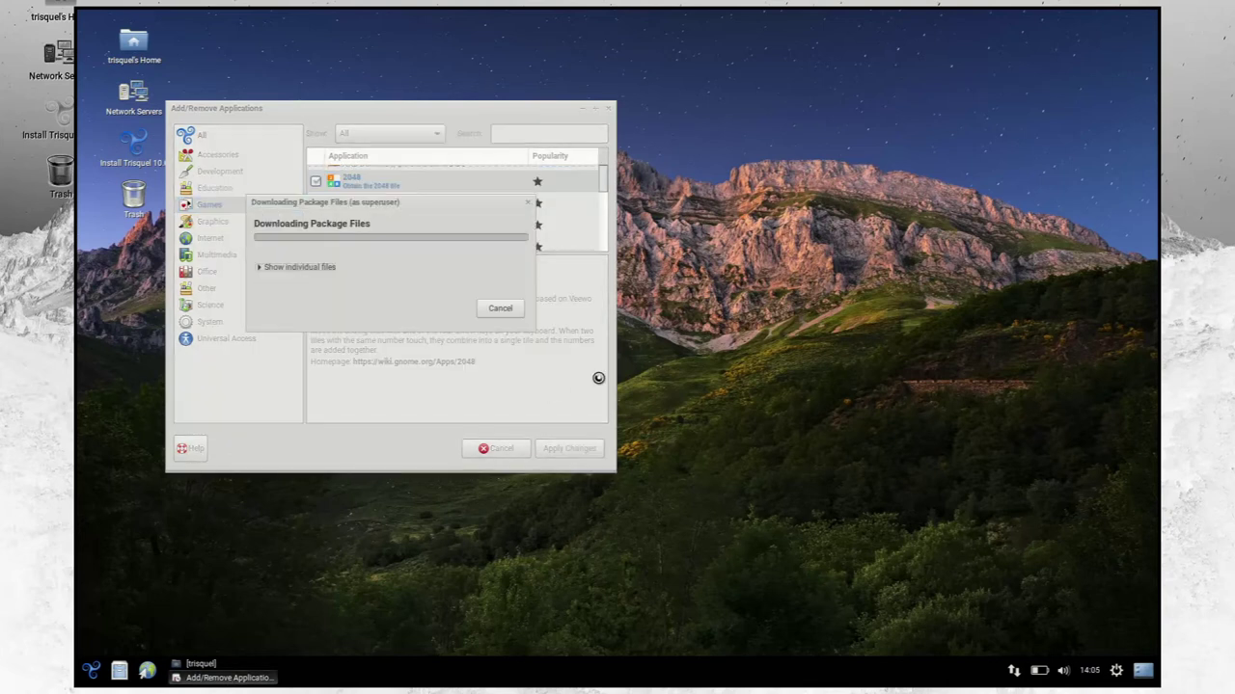
{"action": "left_click", "coordinate": [270, 267]}
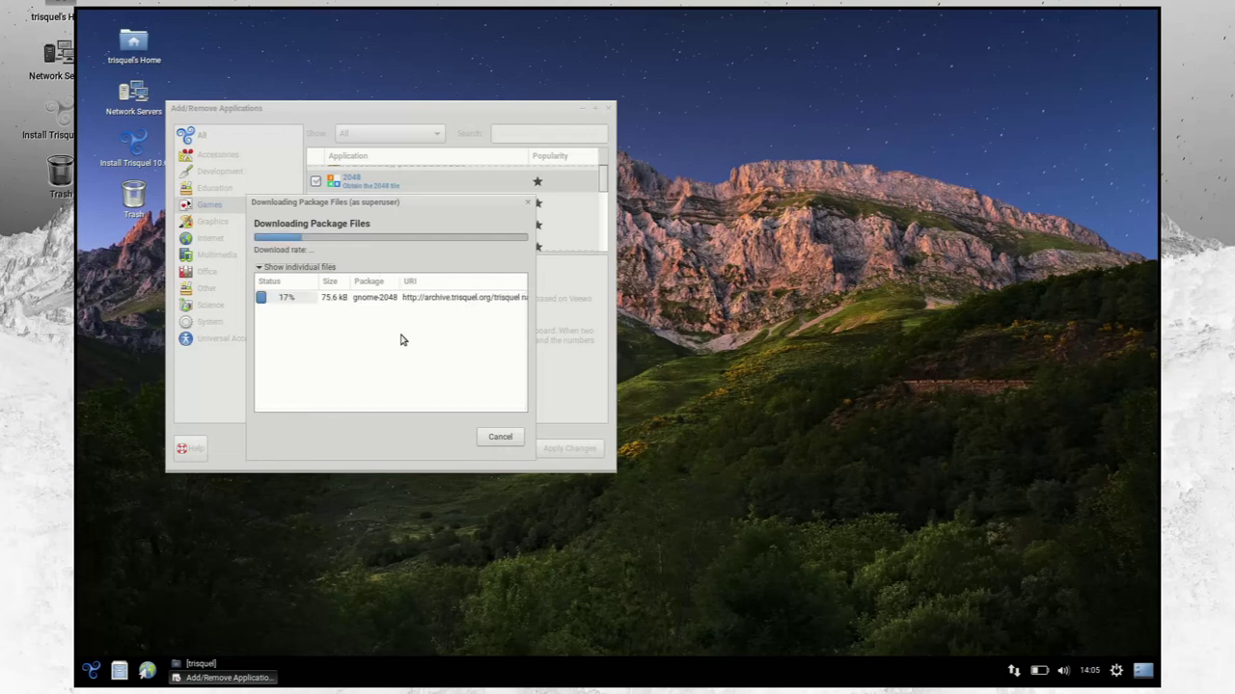
{"action": "left_click", "coordinate": [478, 371]}
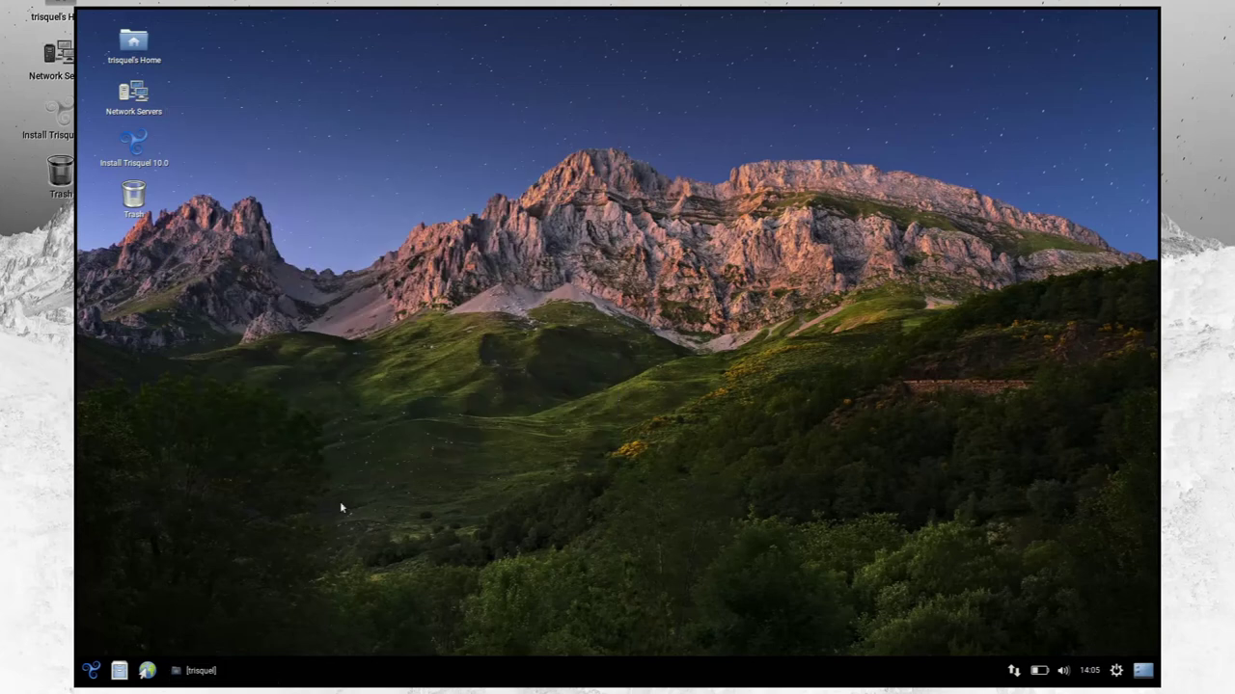
Launch GNOME 2048, play by alternately sliding the tiles left and down, and quit the game.
{"action": "left_click", "coordinate": [91, 670]}
{"action": "mouse_move", "coordinate": [150, 523]}
{"action": "left_click", "coordinate": [251, 493]}
{"action": "key", "text": "Left"}
{"action": "key", "text": "Down"}
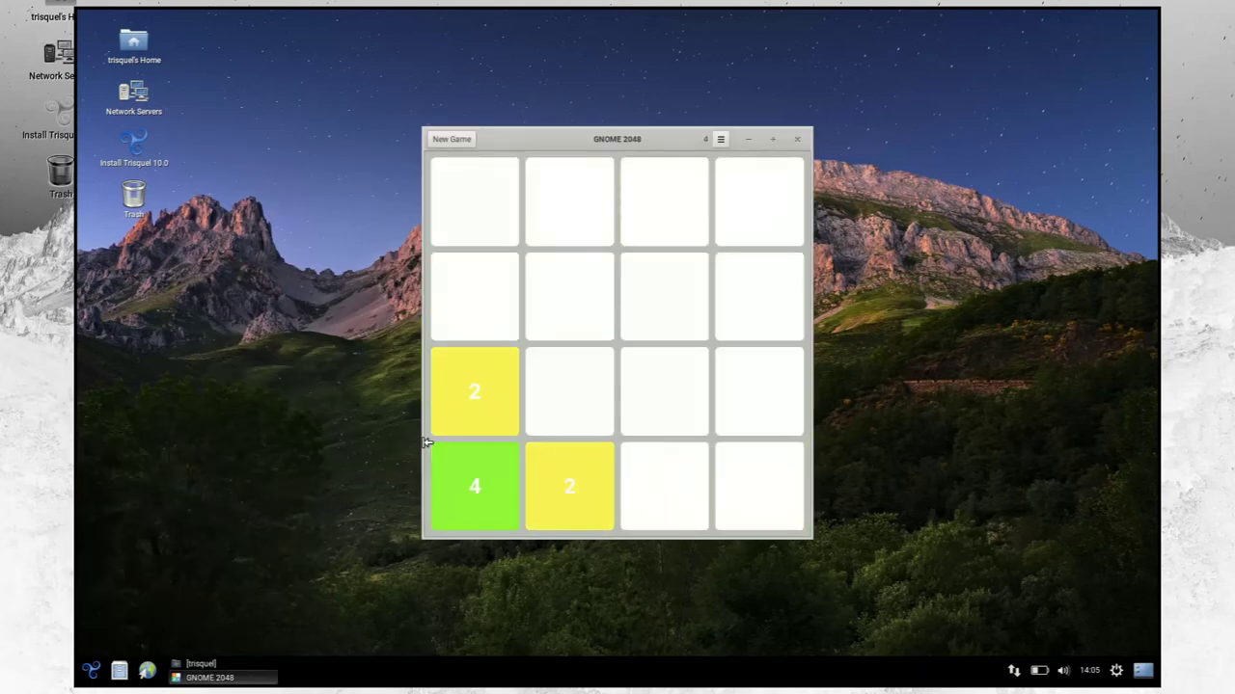
{"action": "key", "text": "Down"}
{"action": "key", "text": "Left"}
{"action": "key", "text": "Down"}
{"action": "key", "text": "Left"}
{"action": "key", "text": "Down"}
{"action": "key", "text": "Left"}
{"action": "key", "text": "Left"}
{"action": "key", "text": "Down"}
{"action": "key", "text": "Left"}
{"action": "key", "text": "Down"}
{"action": "key", "text": "Left"}
{"action": "key", "text": "Down"}
{"action": "key", "text": "Left"}
{"action": "key", "text": "Down"}
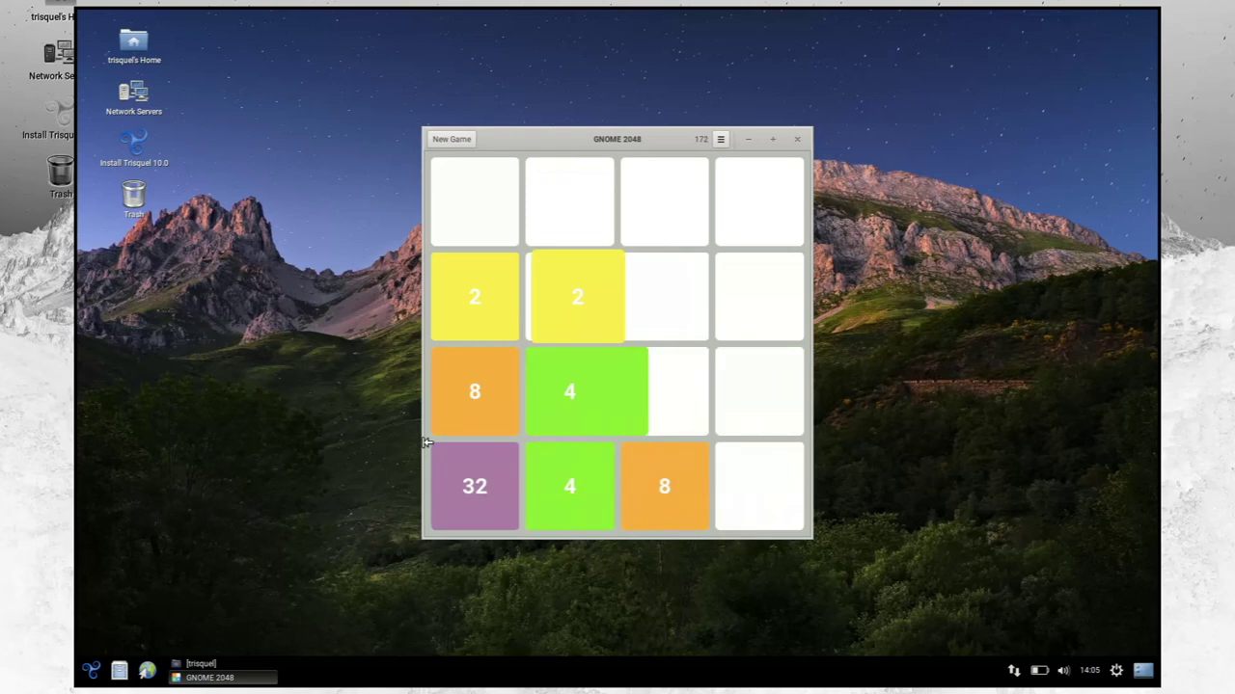
{"action": "key", "text": "Left"}
{"action": "key", "text": "Down"}
{"action": "key", "text": "Left"}
{"action": "key", "text": "Down"}
{"action": "key", "text": "ctrl+q"}
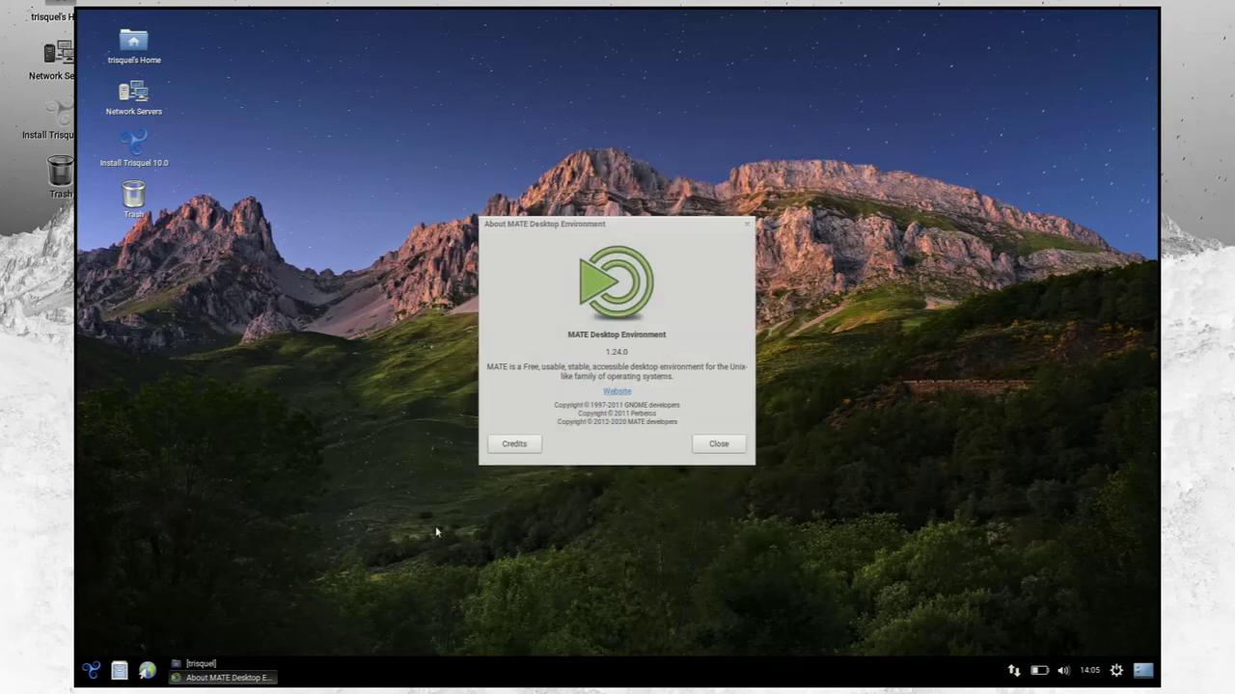
Close the About MATE window and examine System Monitor's processes sorted by memory, with mate-session collapsed.
{"action": "left_click", "coordinate": [718, 446]}
{"action": "left_click_drag", "start_coordinate": [433, 57], "coordinate": [682, 132]}
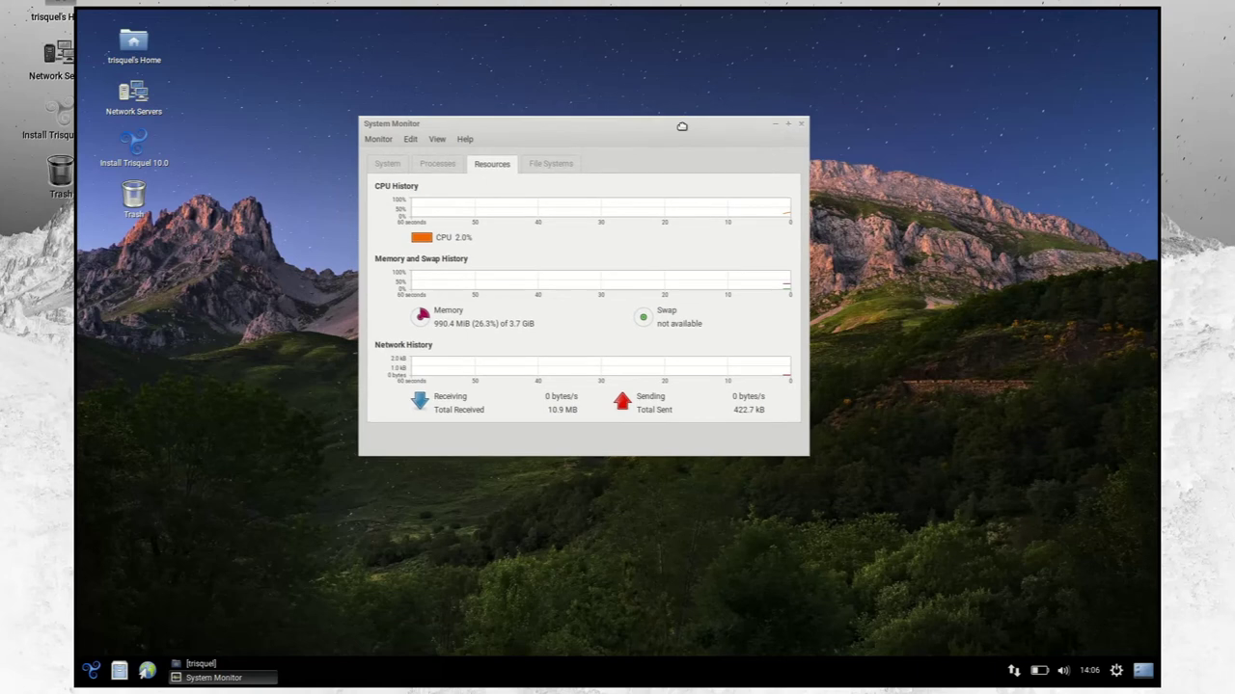
{"action": "left_click", "coordinate": [441, 167]}
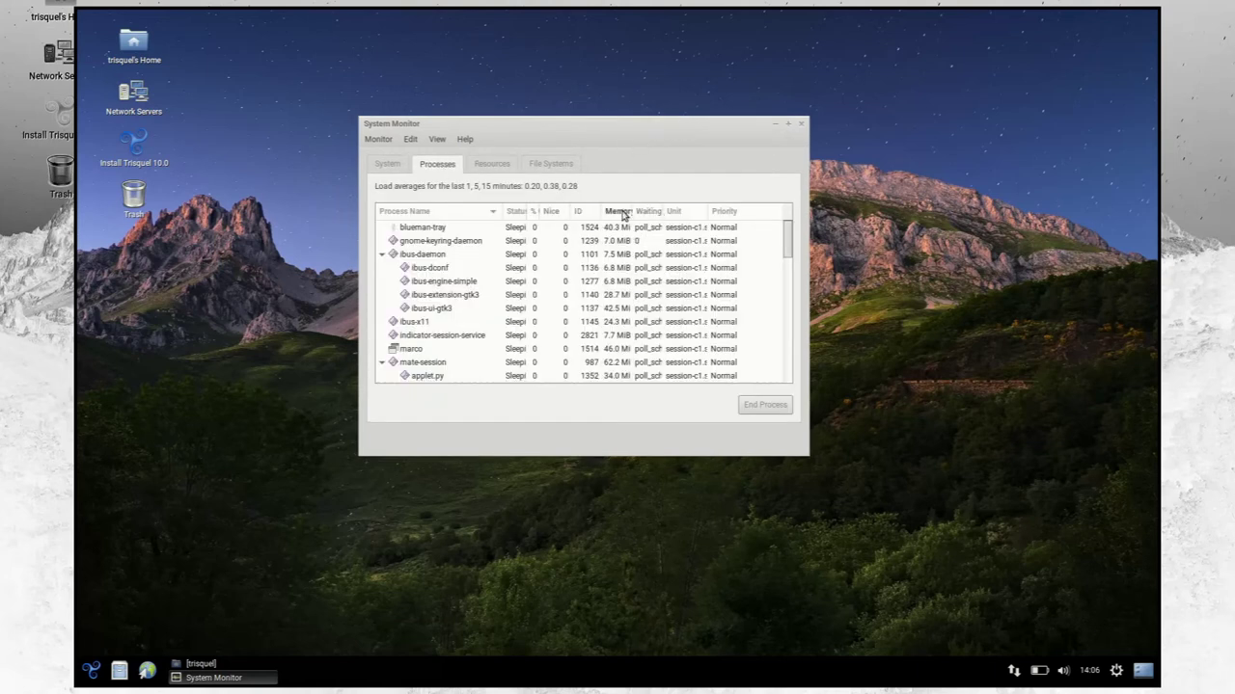
{"action": "left_click", "coordinate": [620, 211]}
{"action": "left_click", "coordinate": [382, 229]}
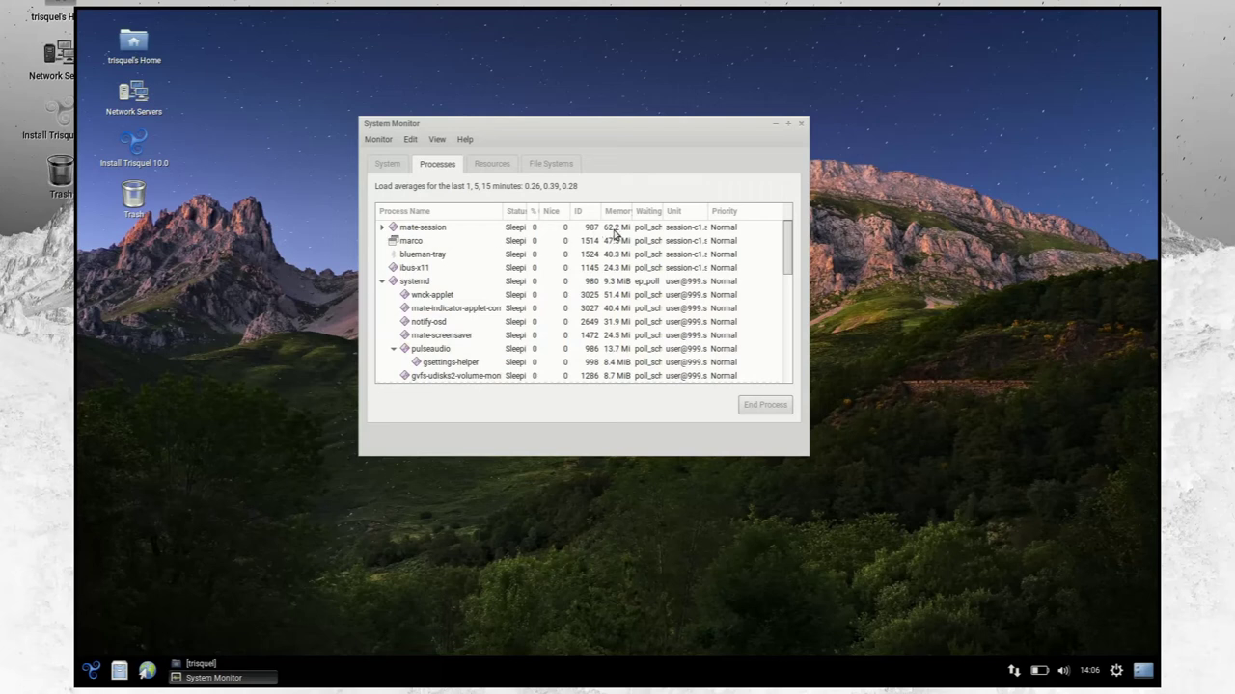
View the resource usage graphs and the system information in System Monitor, and quit it.
{"action": "key", "text": "ctrl+Page_Down"}
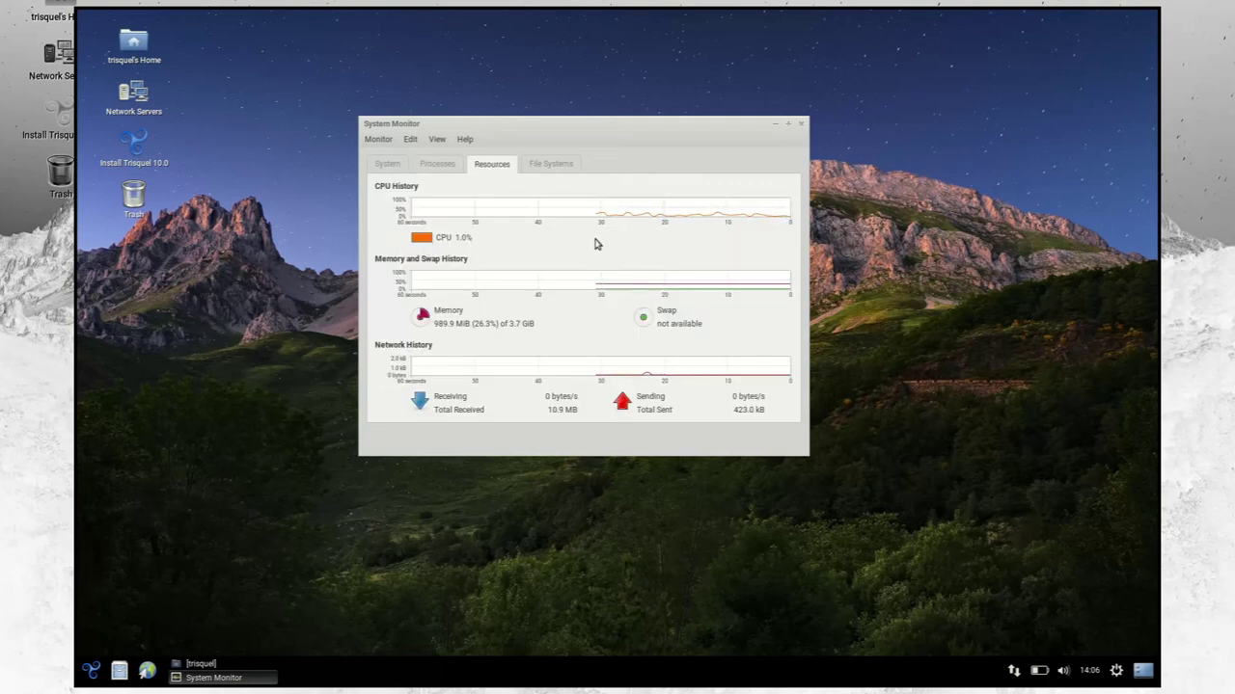
{"action": "left_click", "coordinate": [387, 166]}
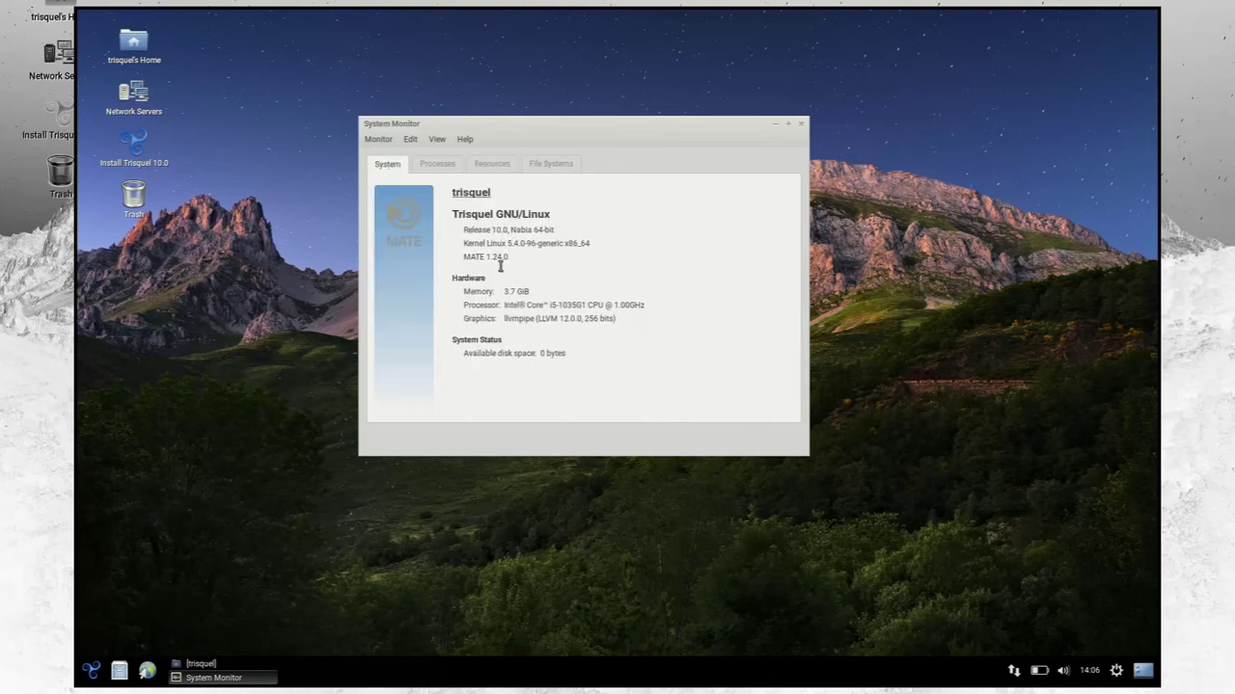
{"action": "key", "text": "ctrl+q"}
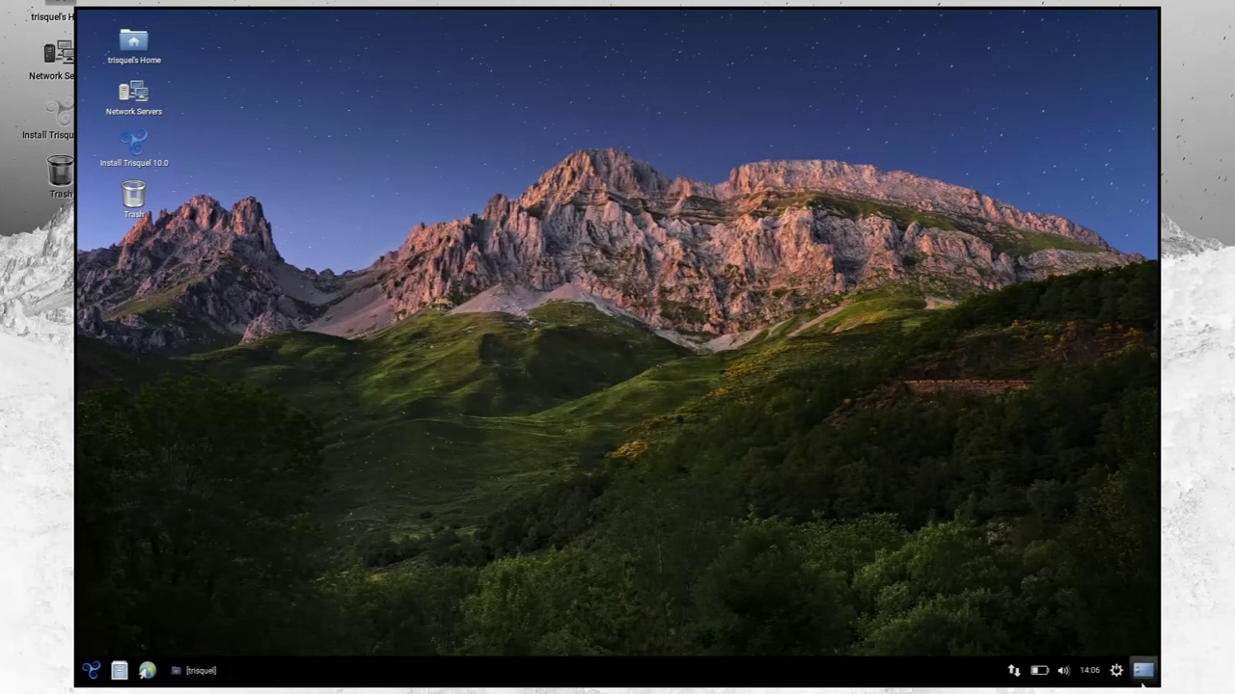
Open About This Computer to view the system details and close its window.
{"action": "left_click", "coordinate": [1116, 672]}
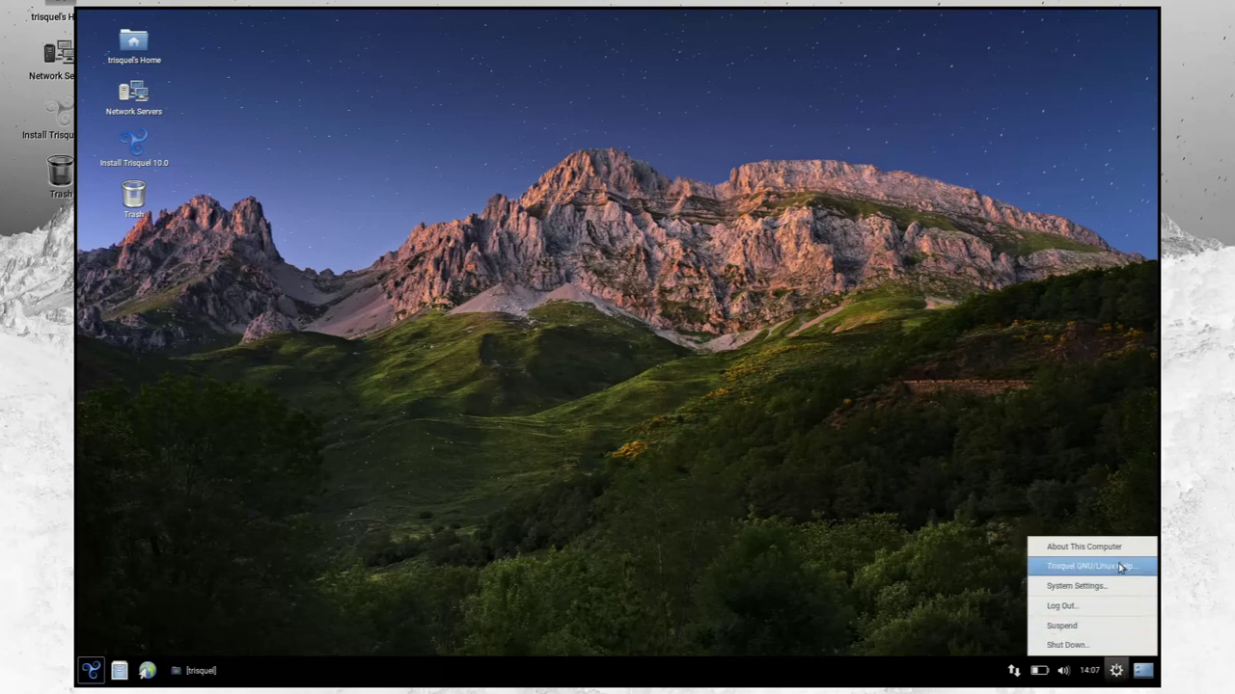
{"action": "left_click", "coordinate": [1082, 547]}
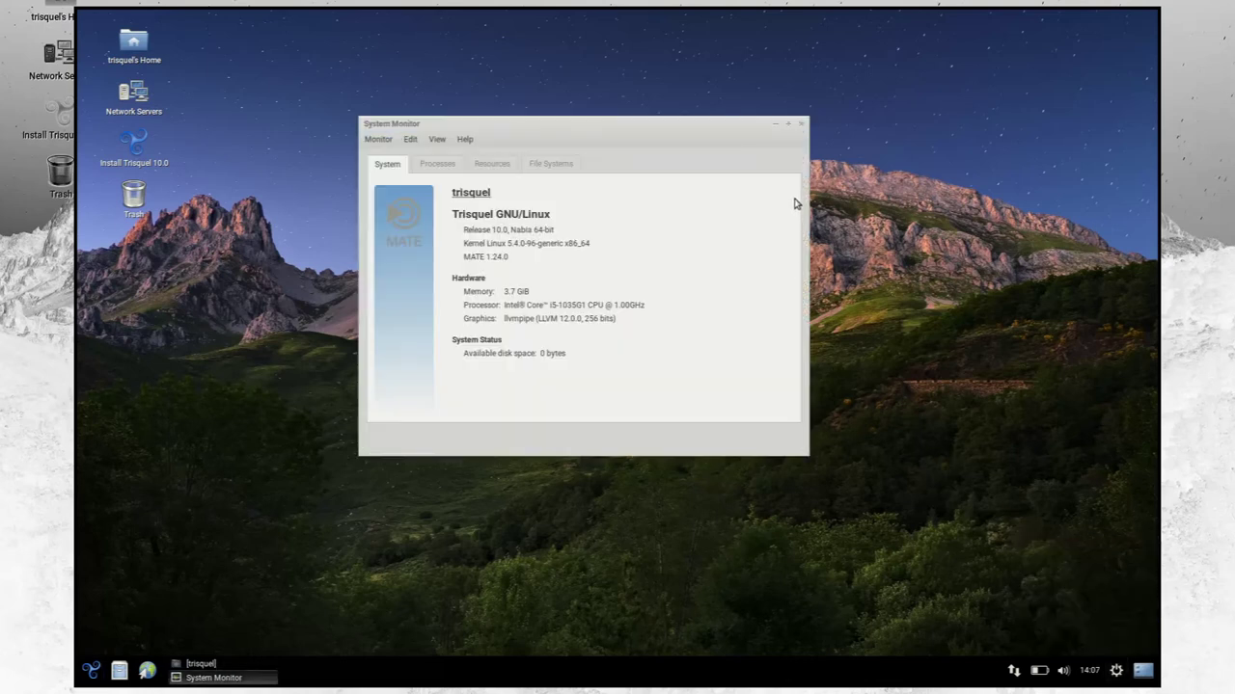
{"action": "left_click", "coordinate": [805, 126]}
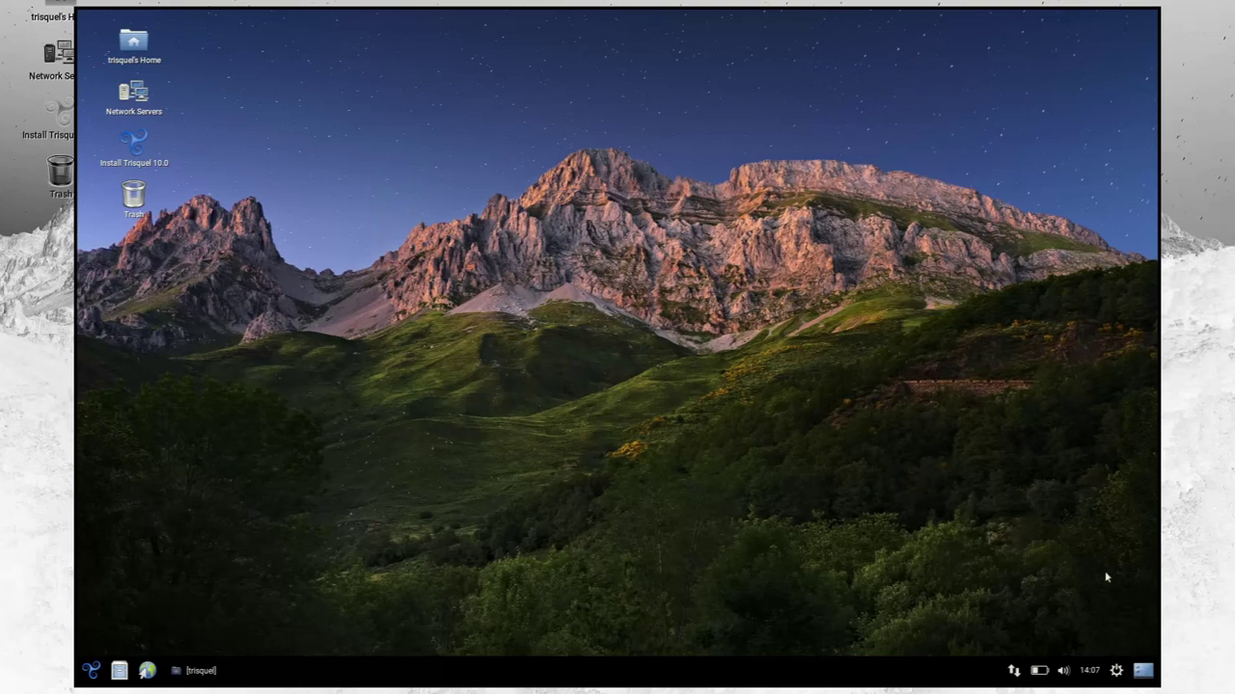
Open System Settings to look over the Control Center's categories and close it.
{"action": "left_click", "coordinate": [1115, 673]}
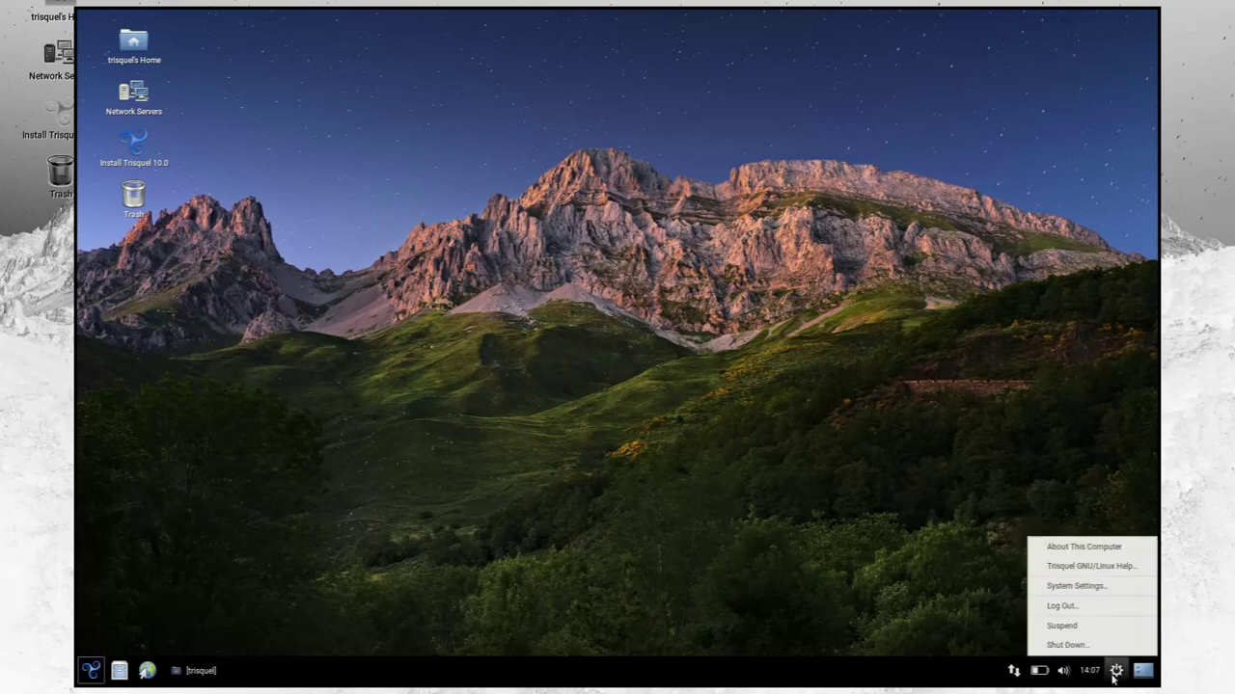
{"action": "left_click", "coordinate": [1103, 585]}
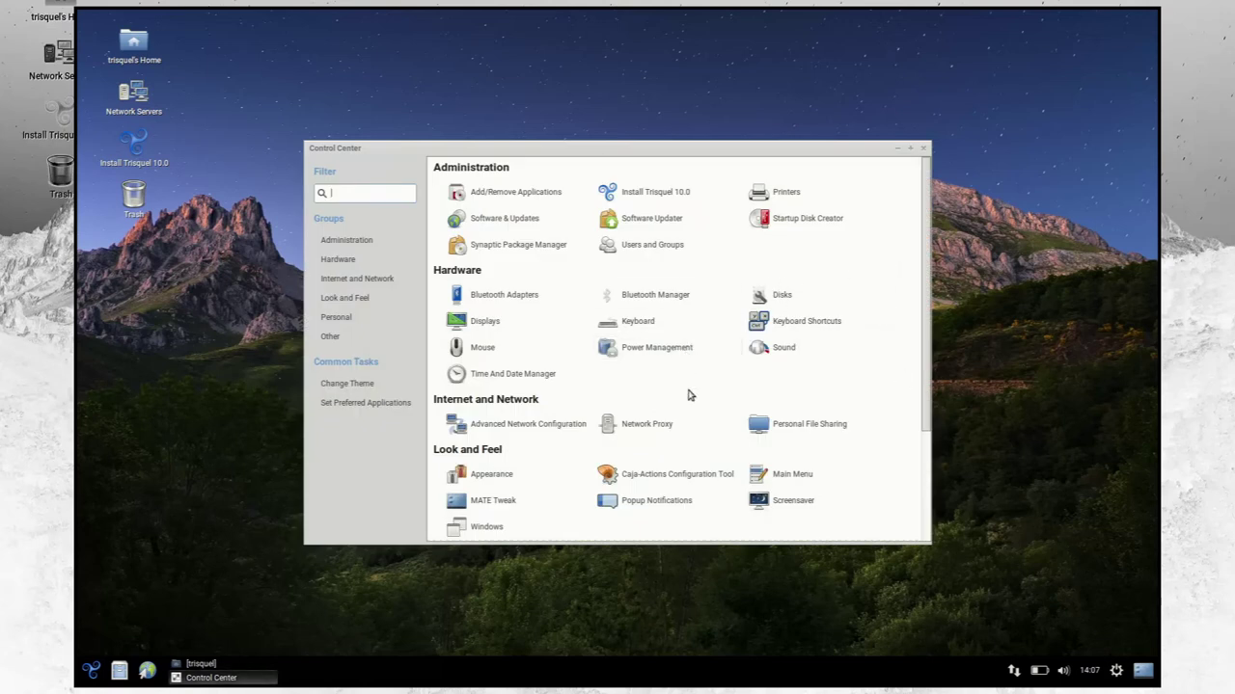
{"action": "key", "text": "alt+F4"}
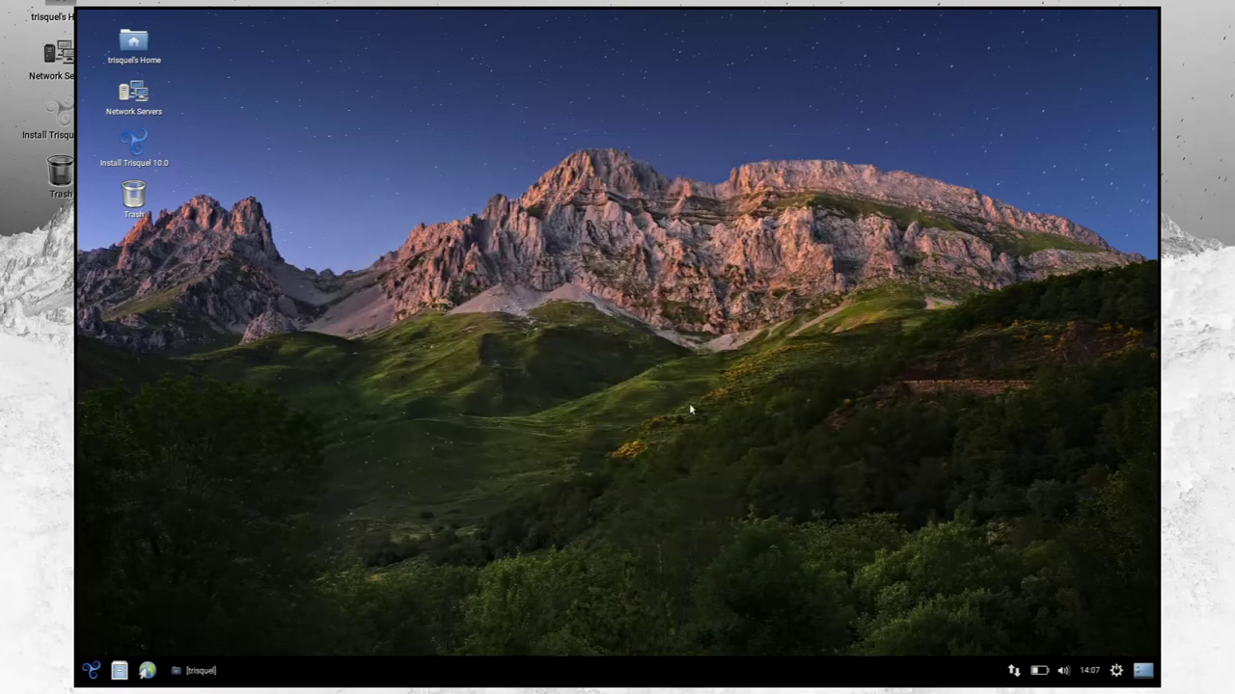
Open the Trisquel GNU/Linux help, read the Keyboard Skills page under Basic Skills, and close the guide.
{"action": "left_click", "coordinate": [1114, 673]}
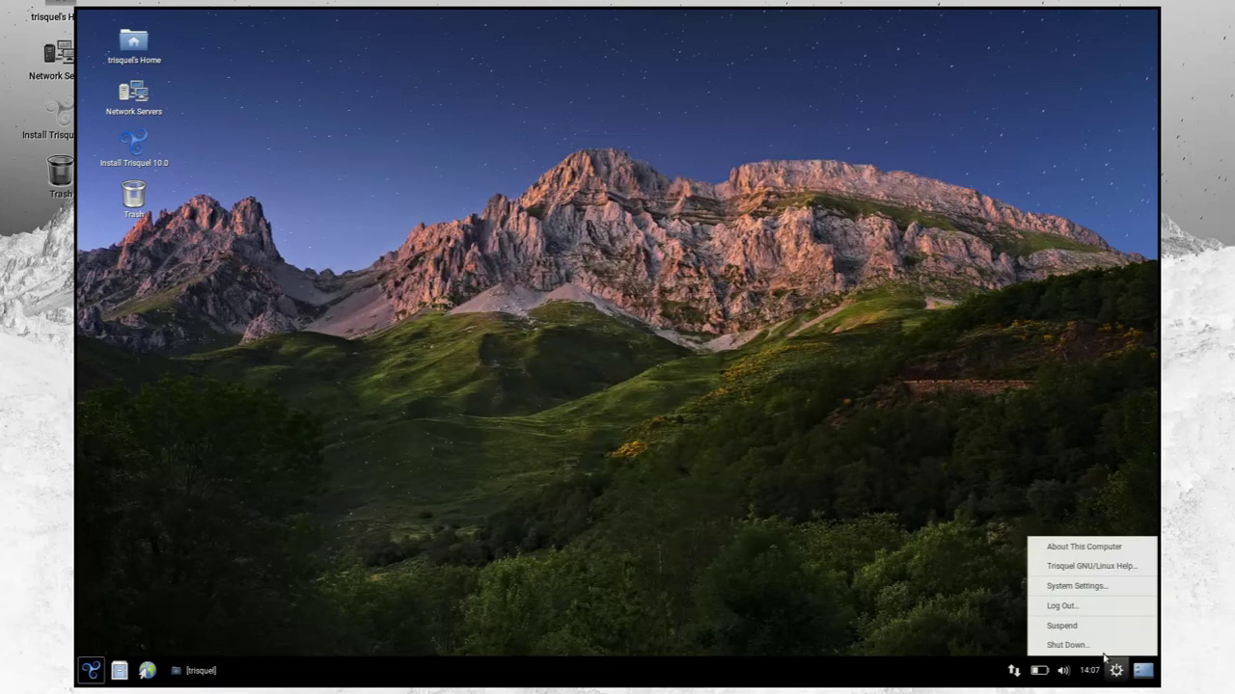
{"action": "left_click", "coordinate": [1091, 568]}
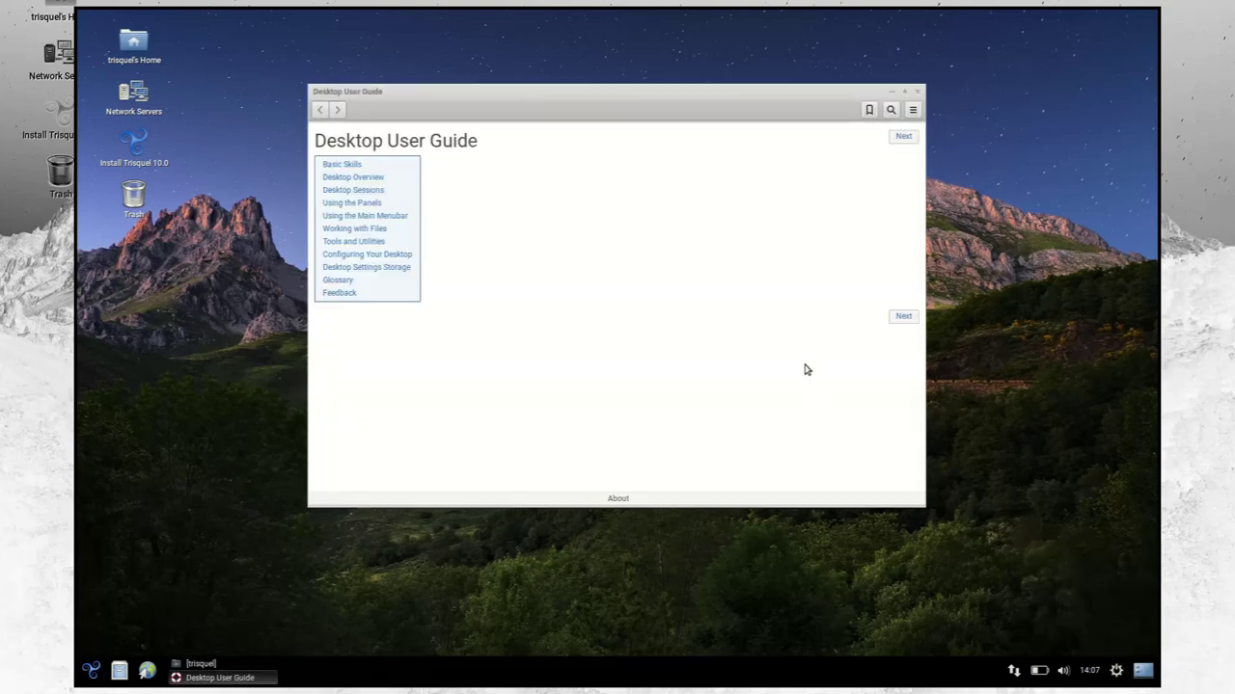
{"action": "left_click", "coordinate": [349, 165]}
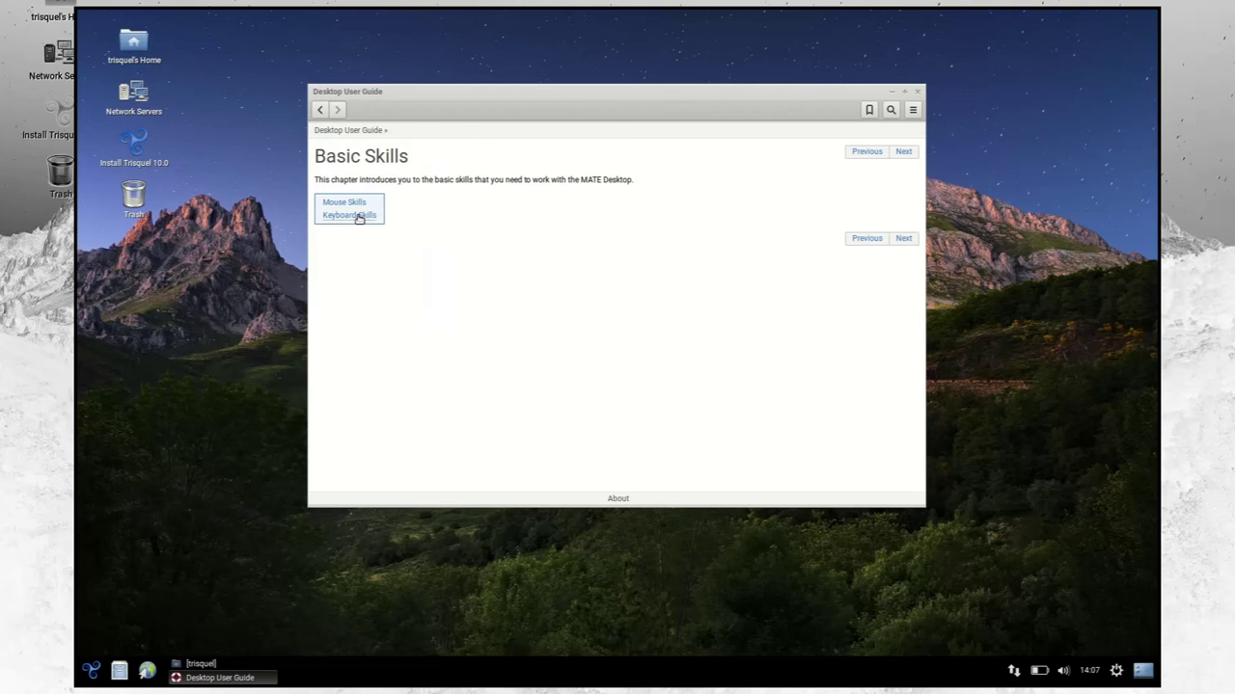
{"action": "left_click", "coordinate": [359, 214]}
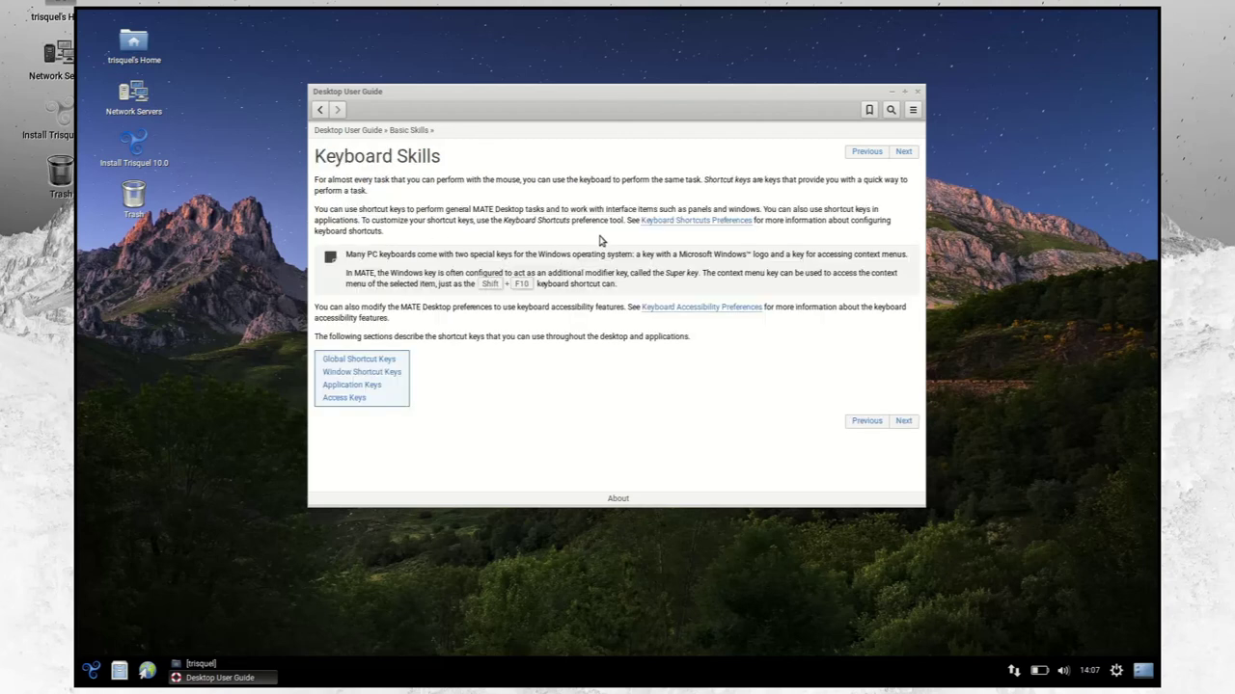
{"action": "left_click", "coordinate": [917, 92]}
Look through the session, clock, sound, battery and network indicators on the panel.
{"action": "left_click", "coordinate": [1116, 670]}
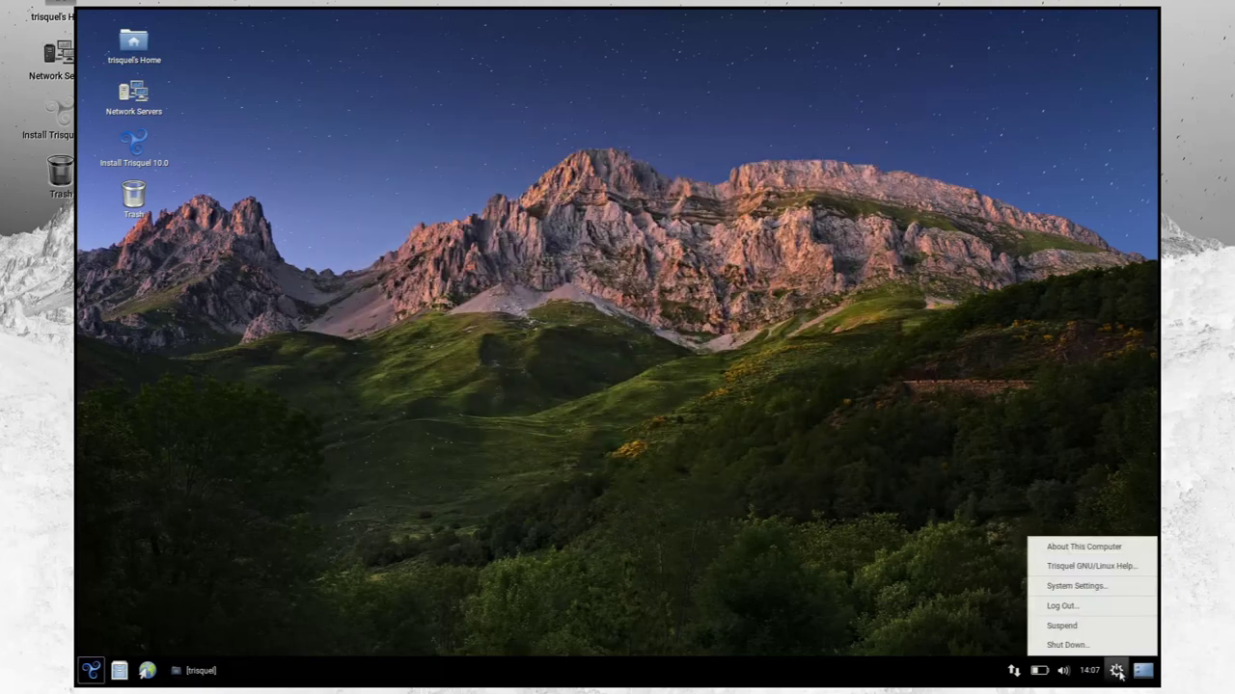
{"action": "left_click", "coordinate": [1116, 670]}
{"action": "left_click", "coordinate": [1088, 671]}
{"action": "left_click", "coordinate": [1088, 671]}
{"action": "left_click", "coordinate": [1062, 672]}
{"action": "left_click", "coordinate": [1060, 673]}
{"action": "left_click", "coordinate": [1038, 672]}
{"action": "left_click", "coordinate": [1036, 679]}
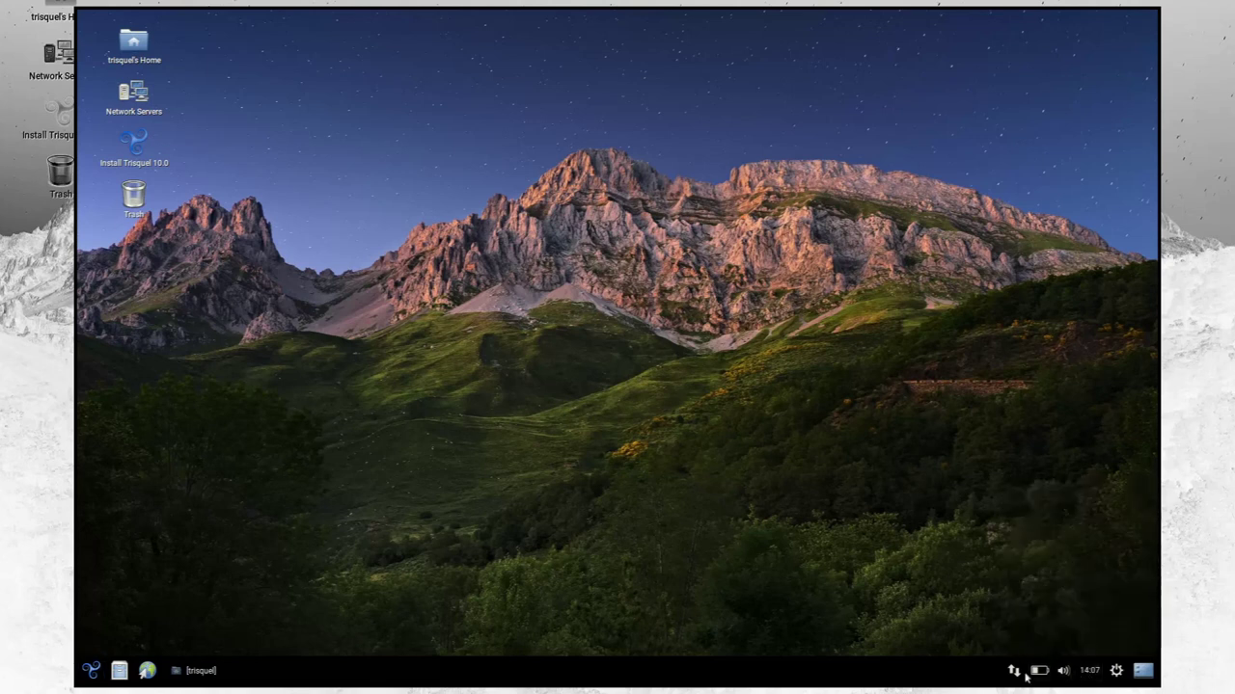
{"action": "left_click", "coordinate": [1015, 672]}
{"action": "left_click", "coordinate": [1014, 673]}
Request a system shutdown so that its confirmation dialog opens.
{"action": "left_click", "coordinate": [1114, 671]}
{"action": "left_click", "coordinate": [1089, 670]}
{"action": "left_click", "coordinate": [1116, 671]}
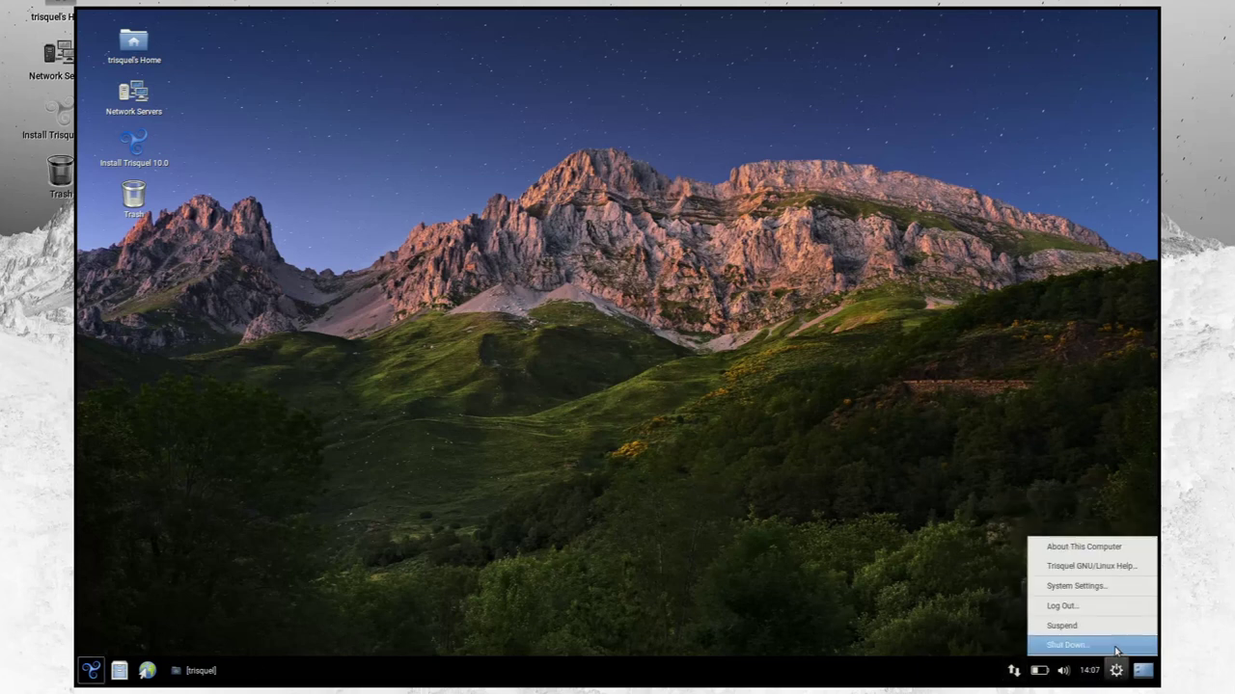
{"action": "left_click", "coordinate": [1115, 645]}
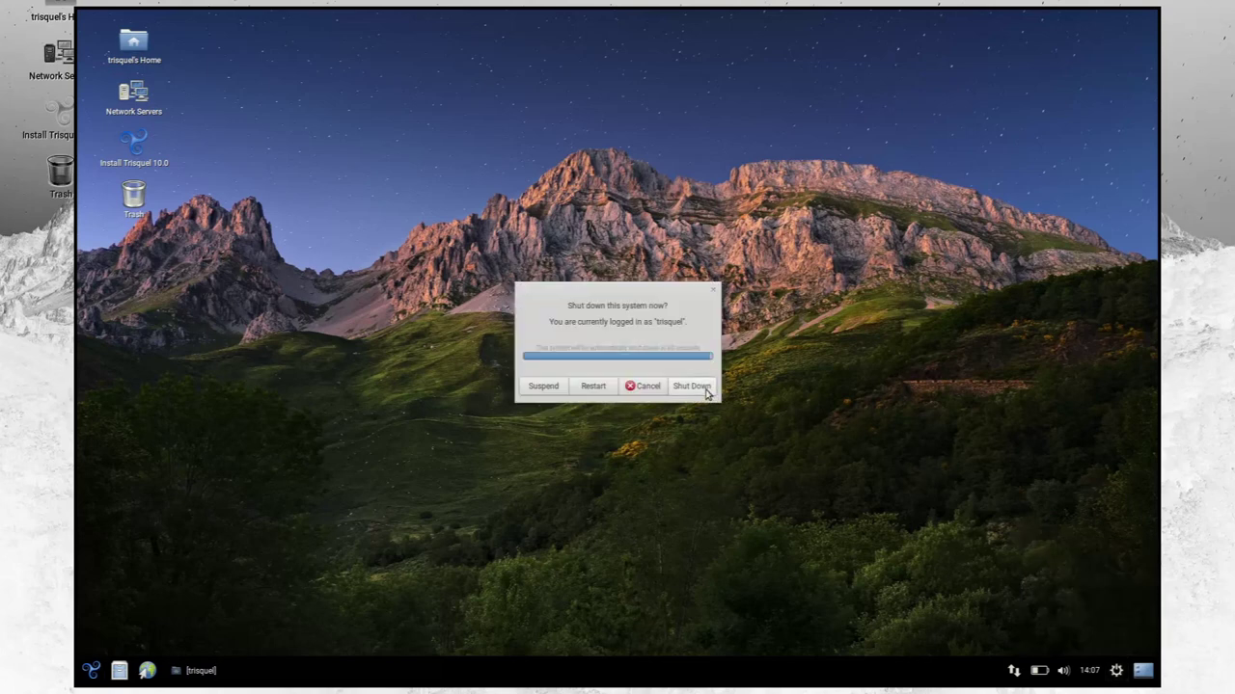